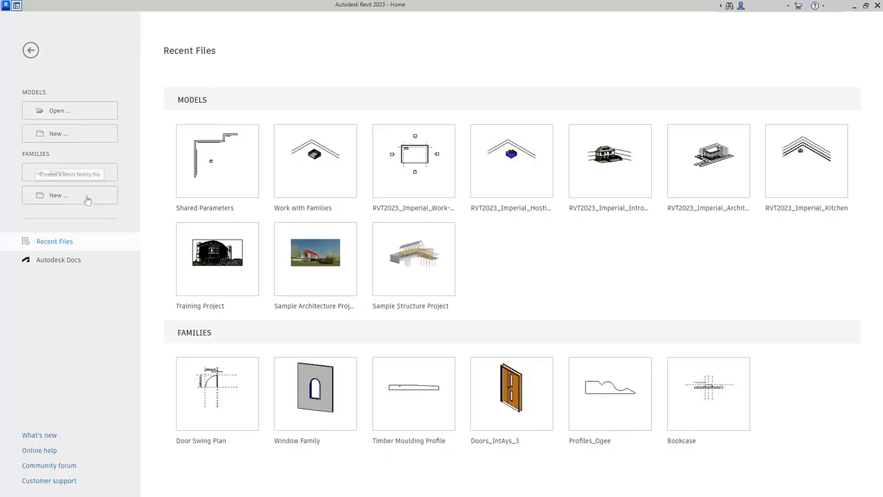
Create a new family from the English-Imperial Detail Item.rft template.
{"action": "left_click", "coordinate": [76, 196]}
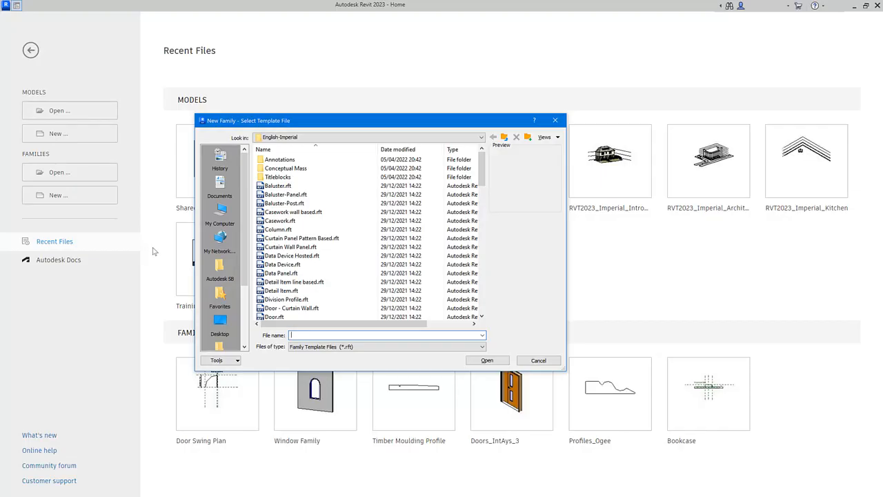
{"action": "left_click", "coordinate": [283, 291]}
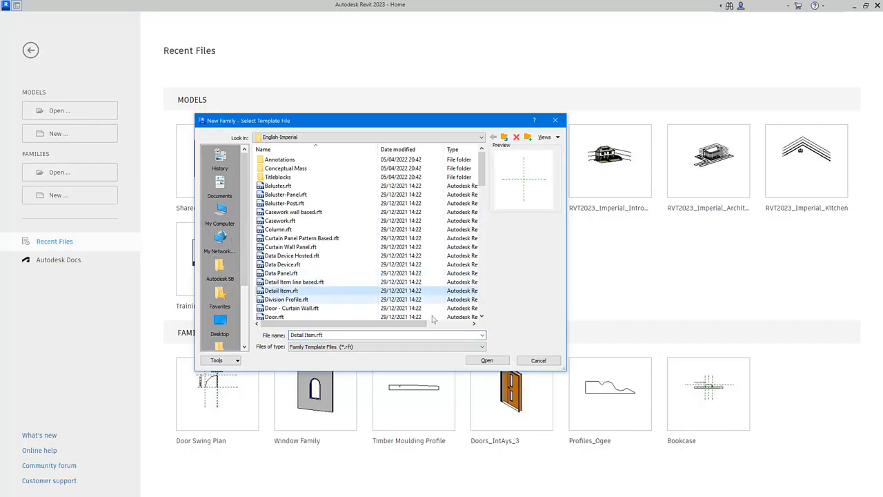
{"action": "left_click", "coordinate": [487, 360]}
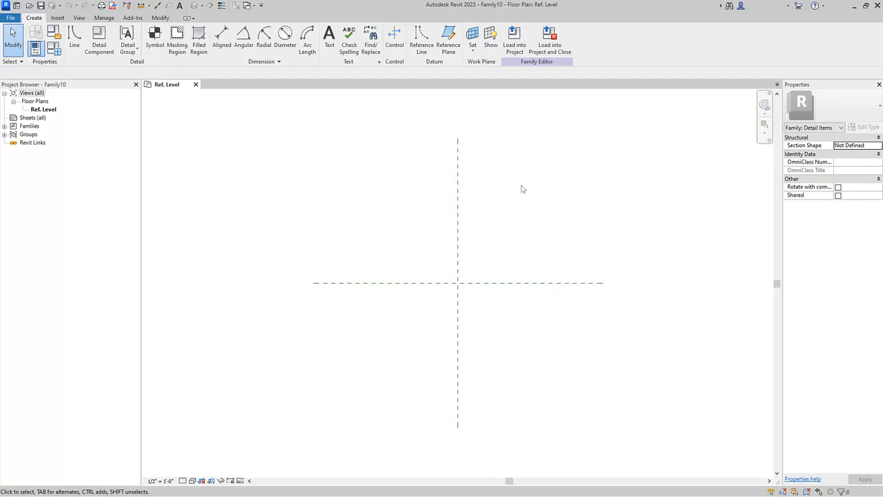
Add reference planes offset 3' 0" to the left of the vertical center plane and 3' 0" above the horizontal center plane.
{"action": "left_click", "coordinate": [457, 49]}
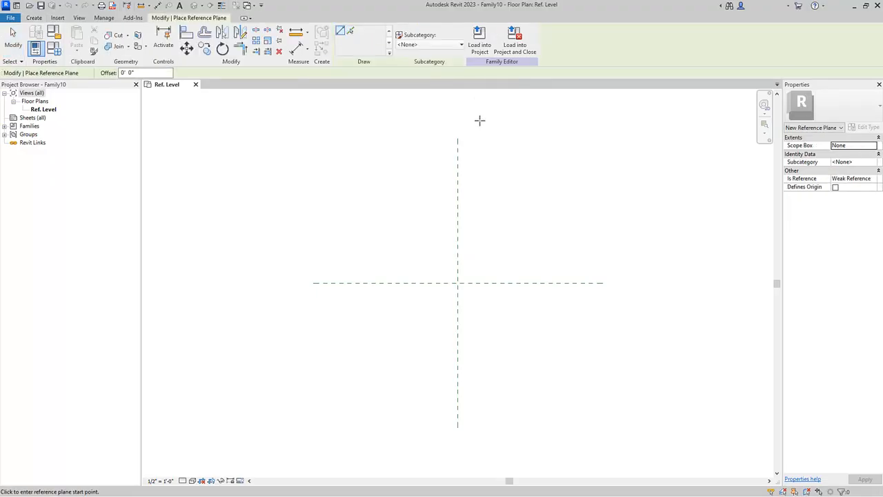
{"action": "left_click", "coordinate": [350, 32]}
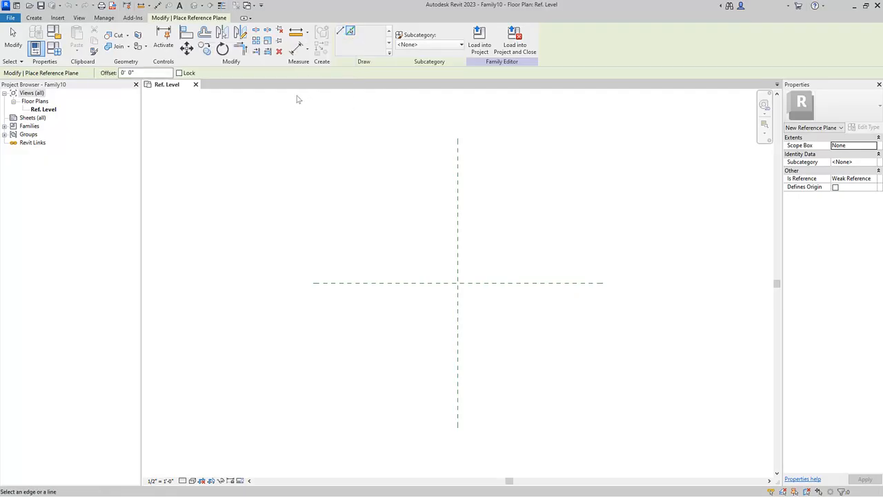
{"action": "left_click", "coordinate": [151, 73]}
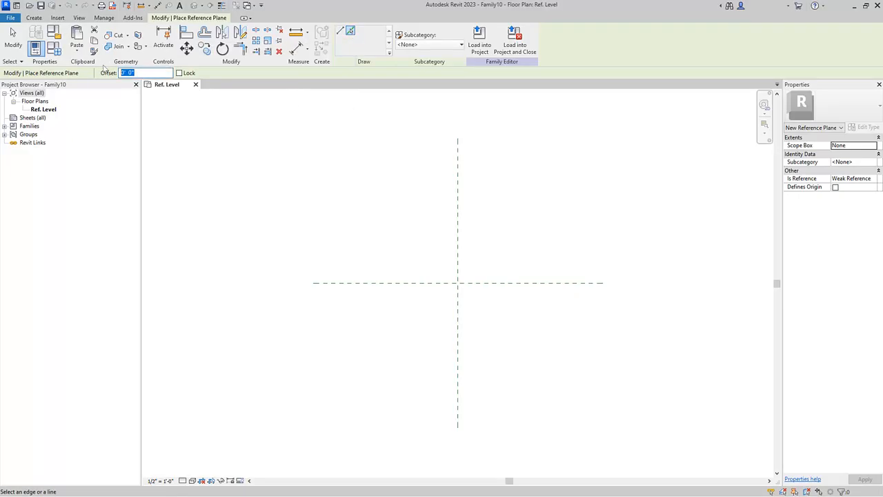
{"action": "type", "text": "3"}
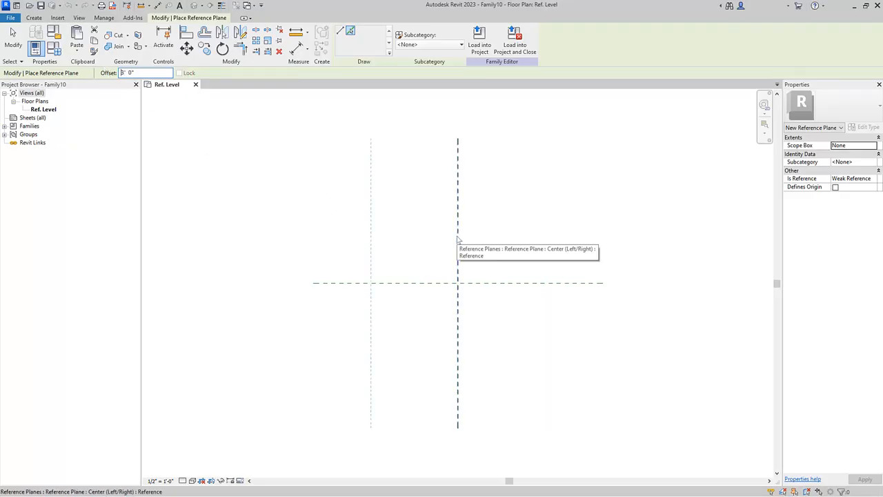
{"action": "left_click", "coordinate": [455, 239]}
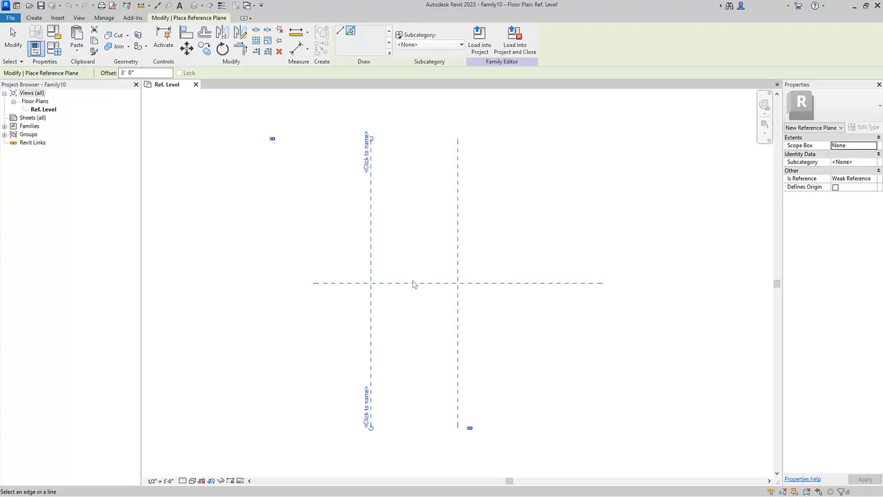
{"action": "left_click", "coordinate": [411, 282]}
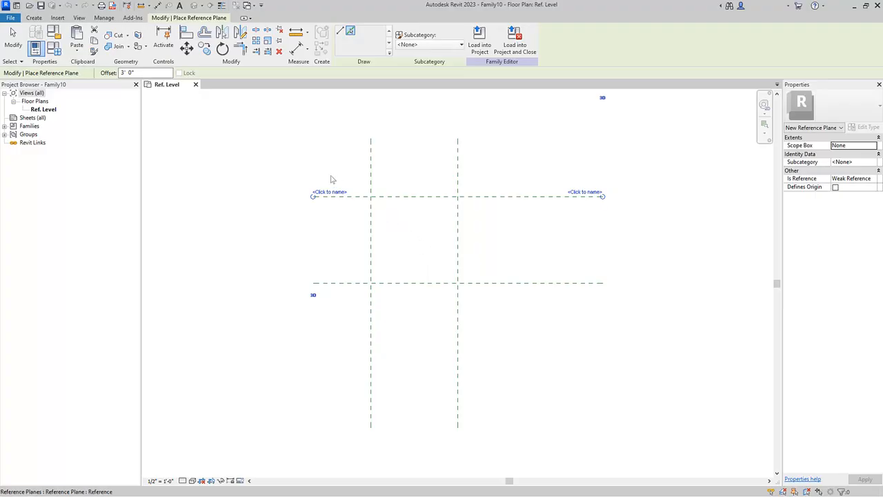
Add a vertical reference plane offset 2" to the left of the vertical center plane.
{"action": "left_click_drag", "start_coordinate": [134, 71], "coordinate": [110, 73]}
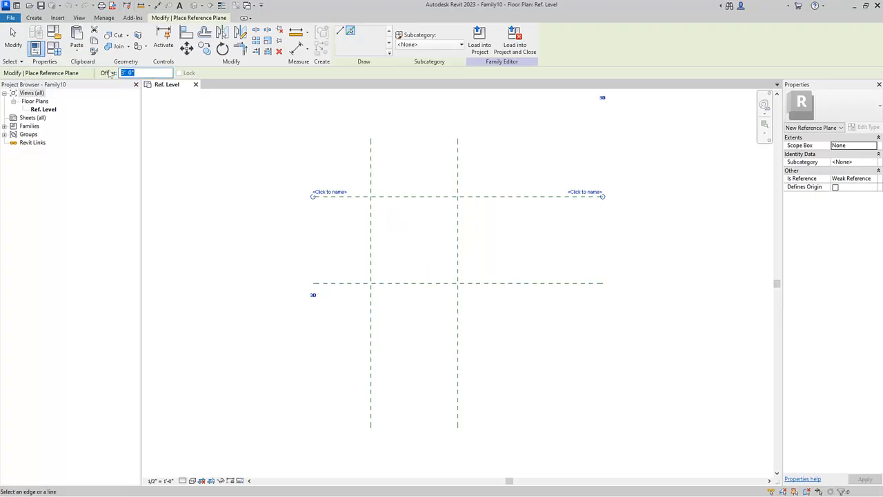
{"action": "type", "text": "2"}
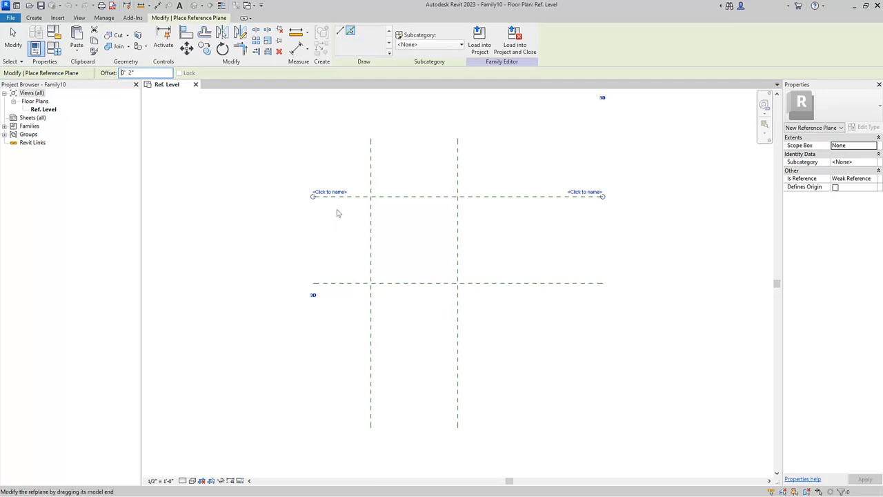
{"action": "left_click", "coordinate": [456, 222]}
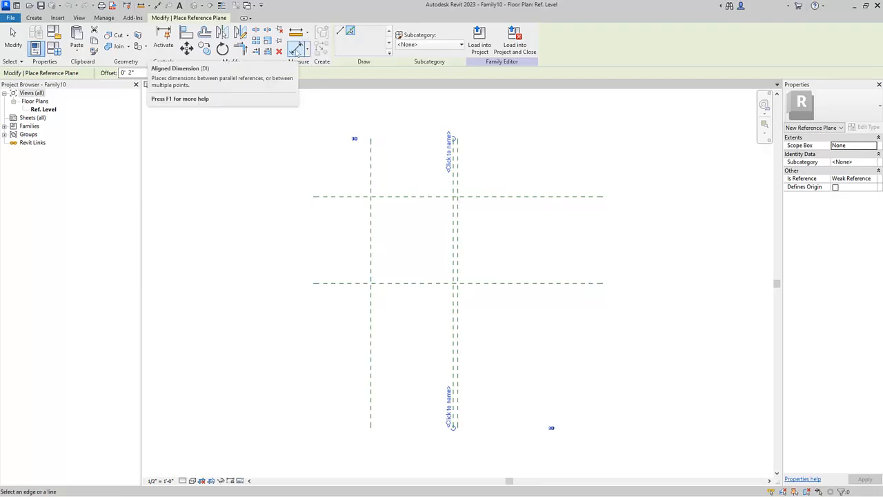
Place an aligned dimension between the vertical center plane and the closely spaced reference plane beside it.
{"action": "left_click", "coordinate": [296, 50]}
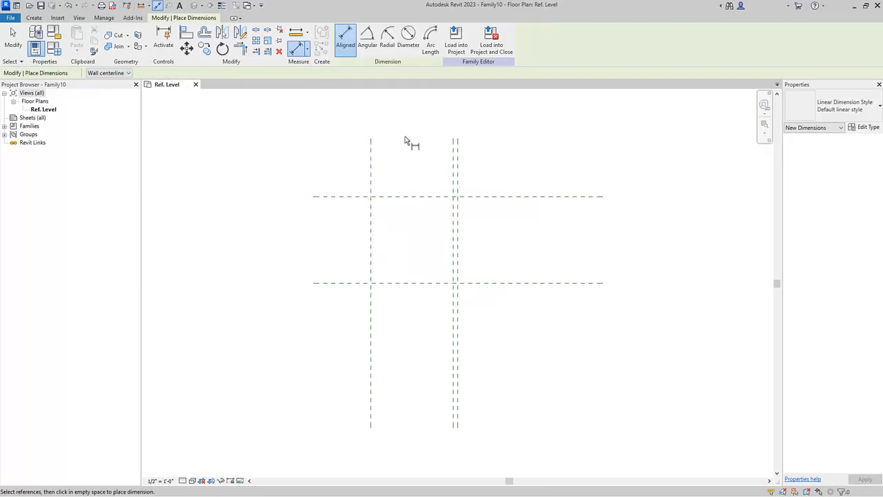
{"action": "left_click", "coordinate": [453, 169]}
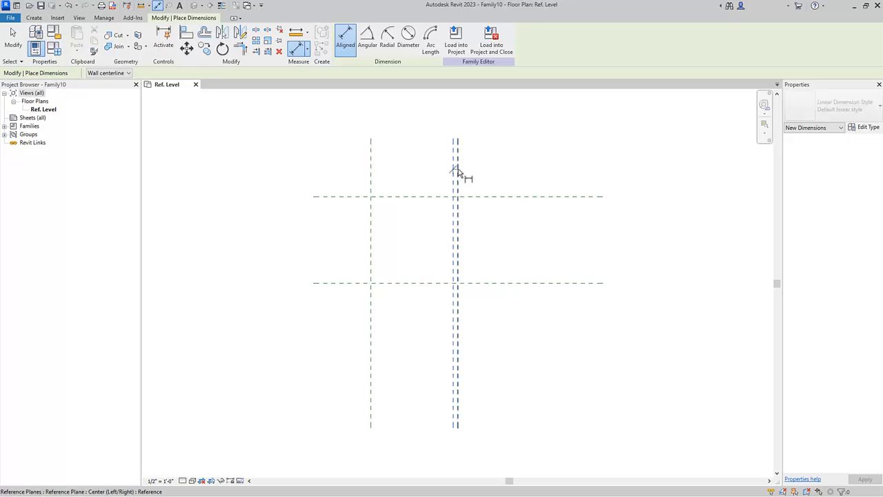
{"action": "left_click", "coordinate": [456, 171]}
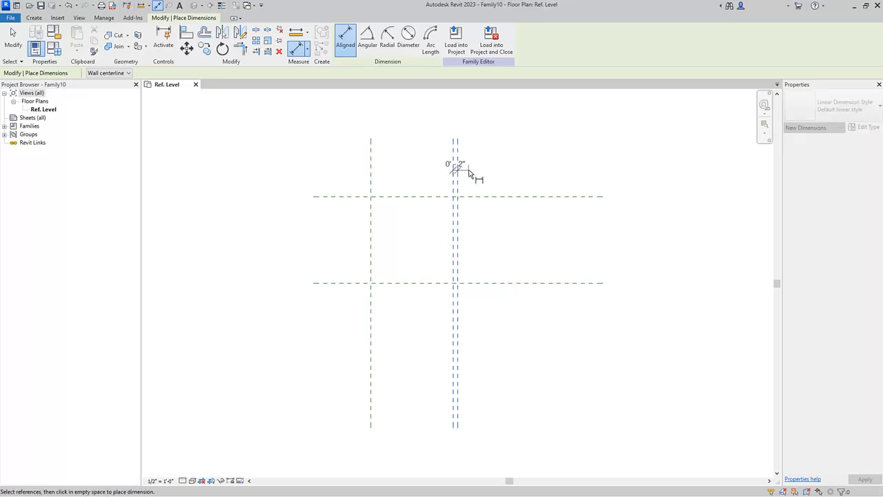
{"action": "left_click", "coordinate": [468, 173]}
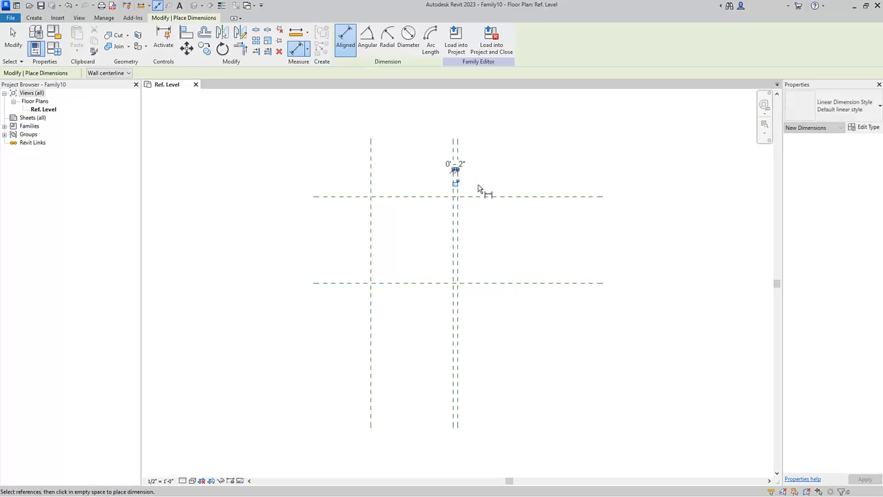
Dimension the outer vertical plane to the vertical center plane above the layout, and the two horizontal planes along their left side.
{"action": "left_click", "coordinate": [372, 178]}
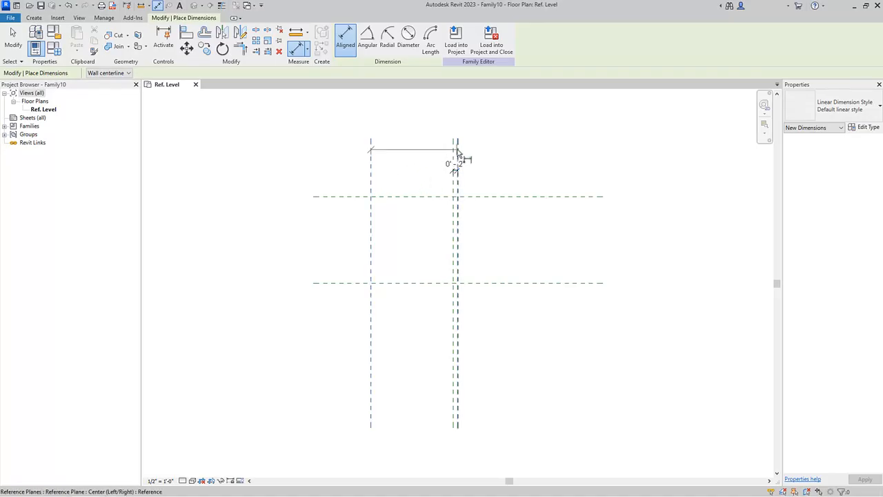
{"action": "left_click", "coordinate": [456, 153]}
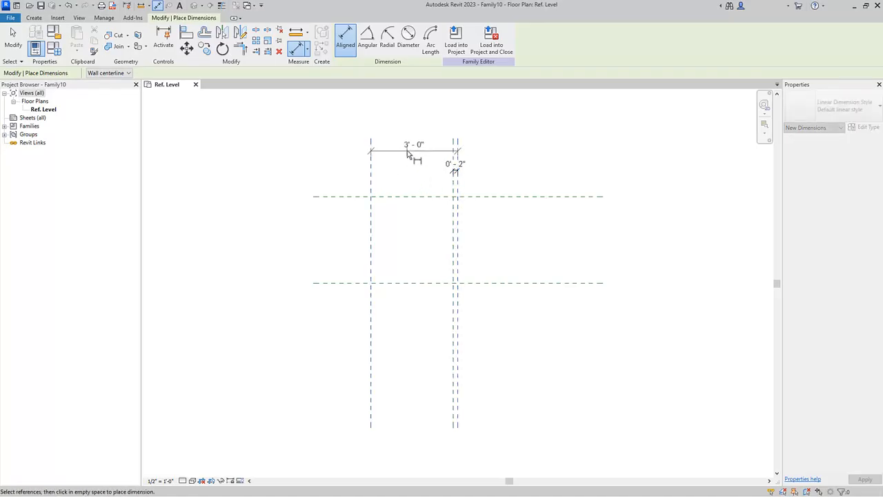
{"action": "left_click", "coordinate": [410, 150]}
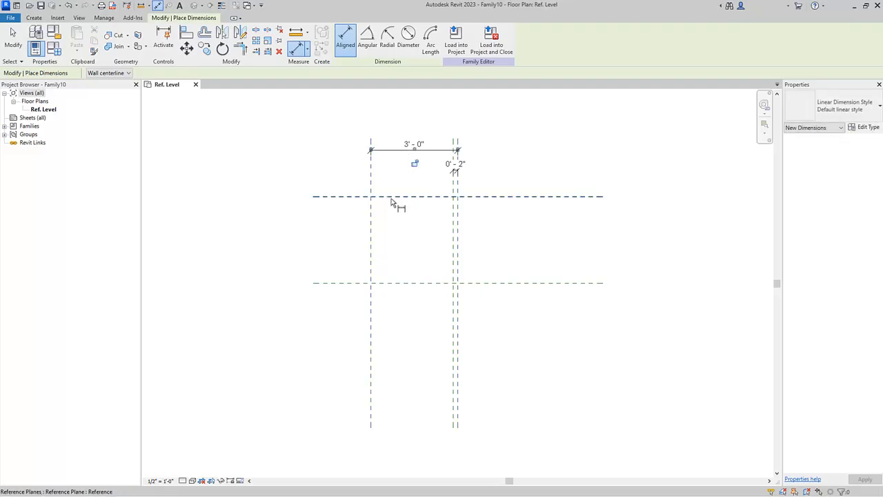
{"action": "left_click", "coordinate": [391, 283]}
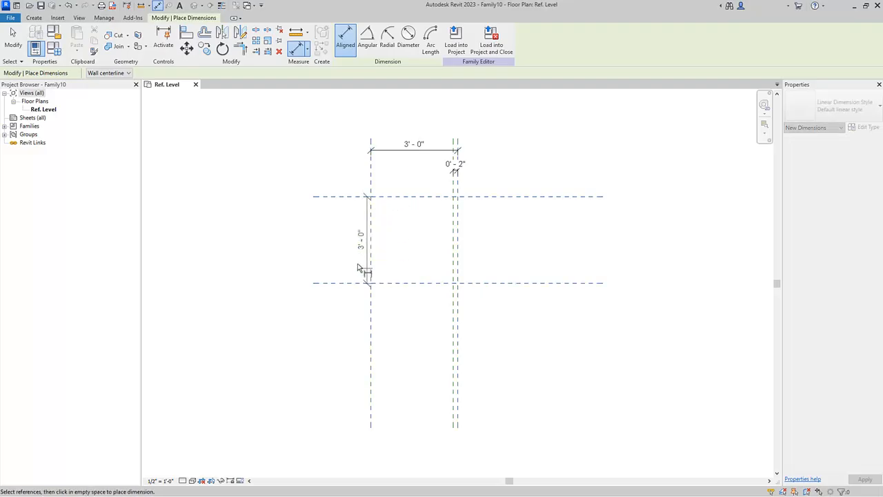
{"action": "left_click", "coordinate": [337, 261]}
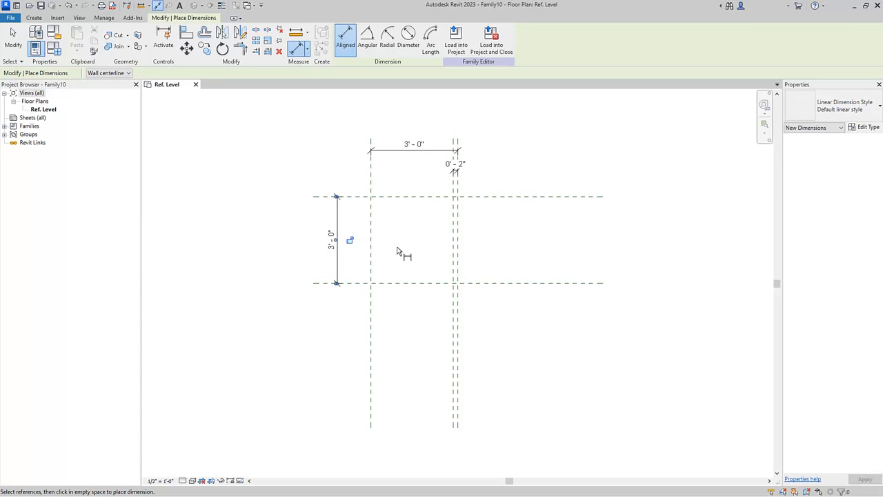
{"action": "key", "text": "Escape"}
{"action": "key", "text": "Escape"}
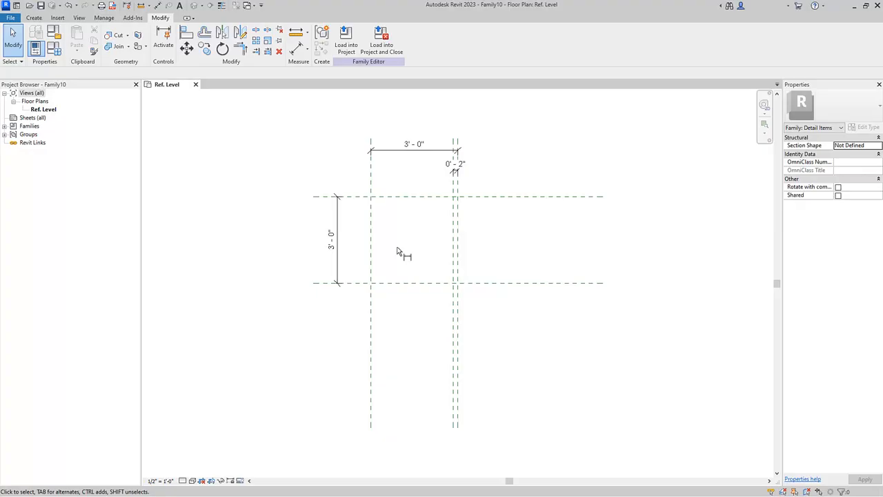
Label both the overall horizontal and the vertical dimension with a new family type parameter named Door Opening.
{"action": "left_click", "coordinate": [412, 156]}
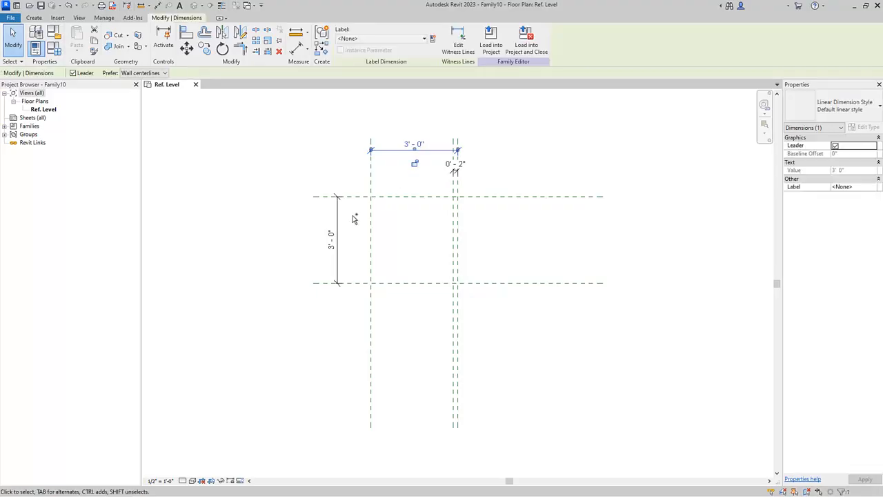
{"action": "left_click", "coordinate": [338, 229], "text": "ctrl"}
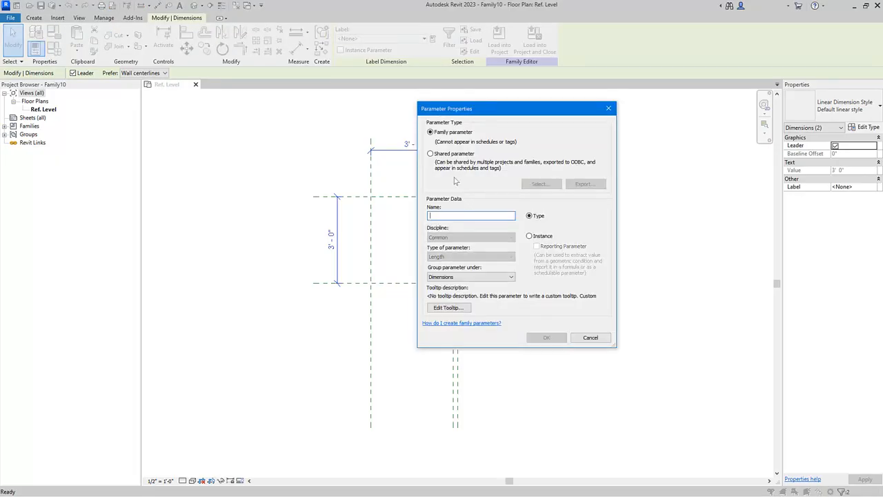
{"action": "type", "text": "Door Opening"}
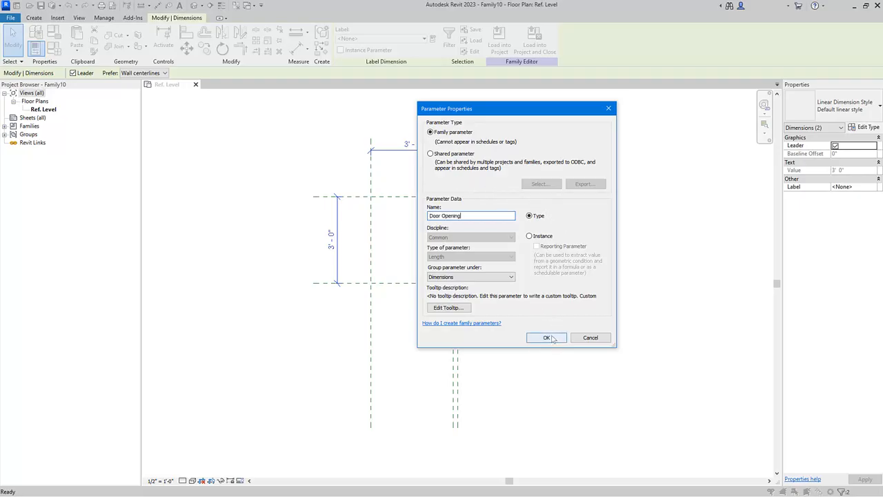
{"action": "left_click", "coordinate": [546, 337]}
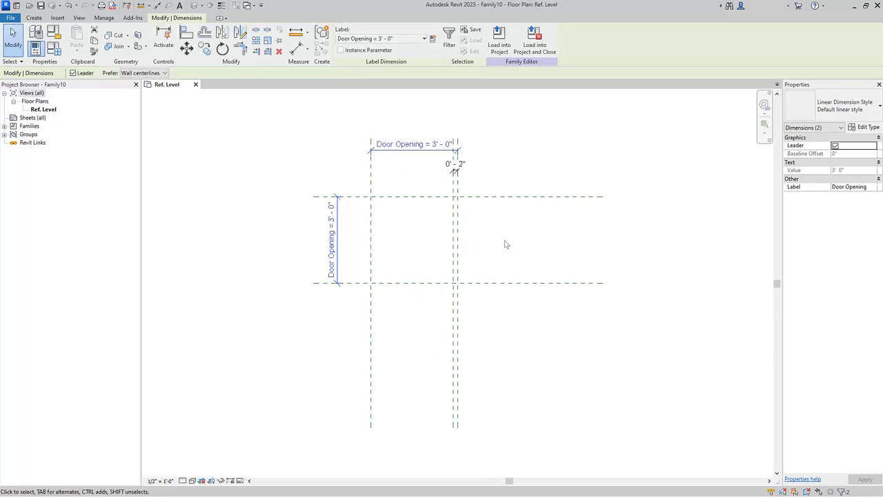
Label the small dimension between the two closely spaced planes with a new family type parameter named Door Panel Thickness.
{"action": "left_click", "coordinate": [461, 166]}
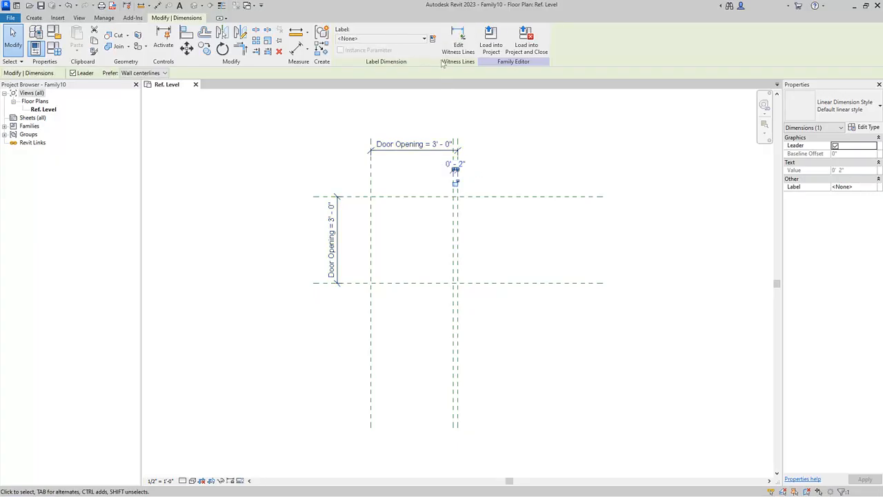
{"action": "left_click", "coordinate": [433, 39]}
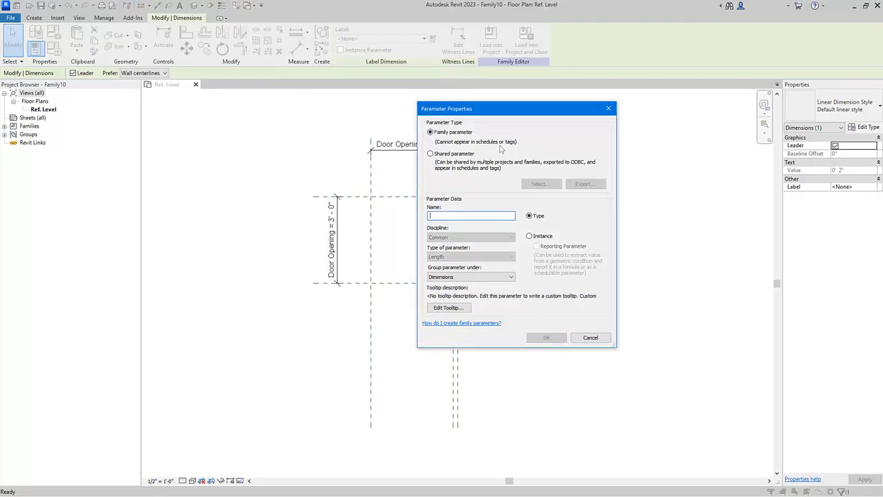
{"action": "type", "text": "Door Panel Thickness"}
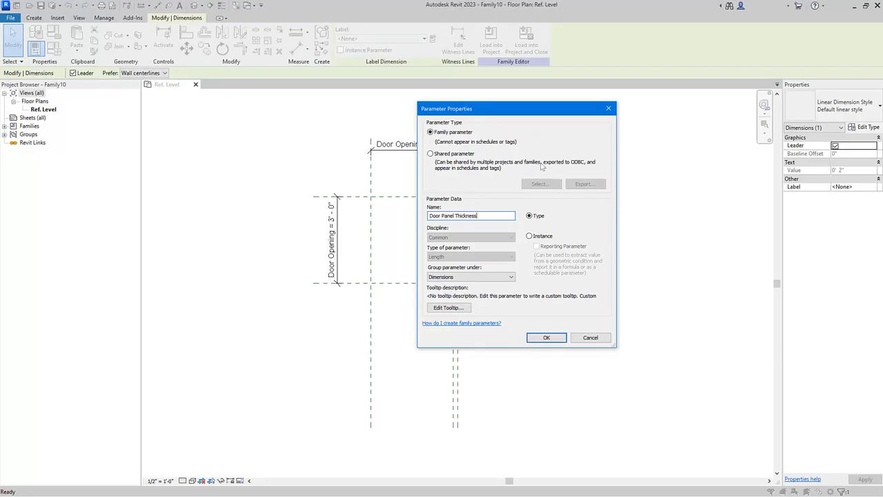
{"action": "left_click", "coordinate": [546, 338]}
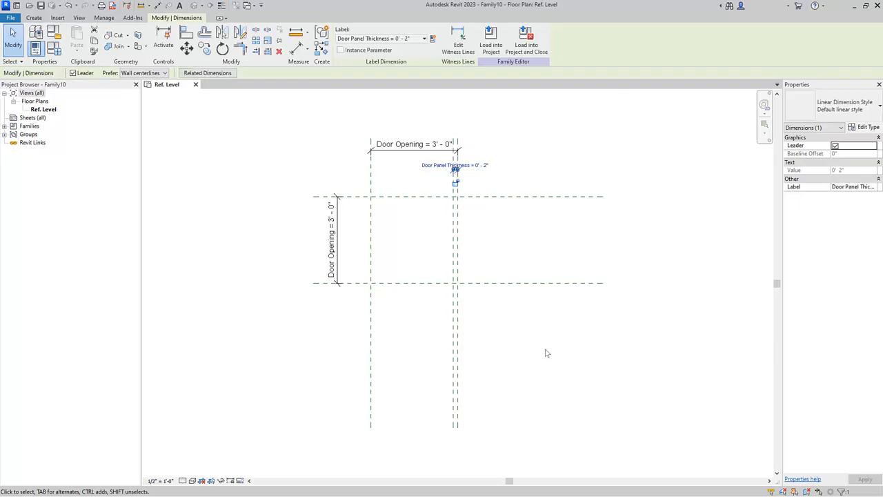
{"action": "left_click", "coordinate": [545, 352]}
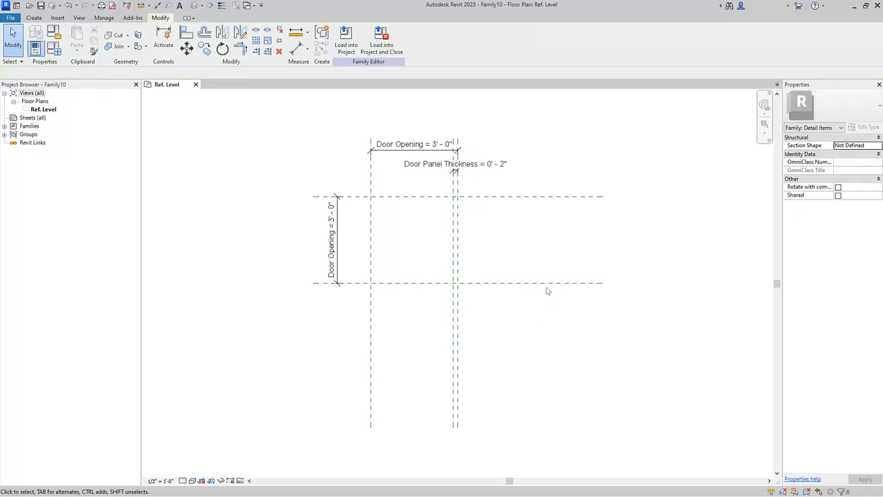
Shift the upper horizontal reference plane slightly to the right along its own direction.
{"action": "left_click", "coordinate": [555, 198]}
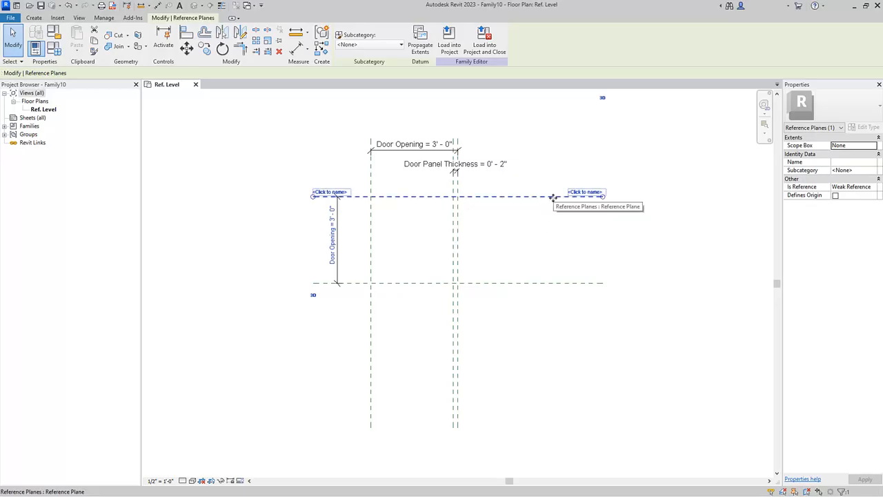
{"action": "mouse_move", "coordinate": [553, 198]}
{"action": "left_mouse_down"}
{"action": "mouse_move", "coordinate": [559, 219]}
{"action": "mouse_move", "coordinate": [560, 196]}
{"action": "left_mouse_up"}
{"action": "left_click", "coordinate": [552, 228]}
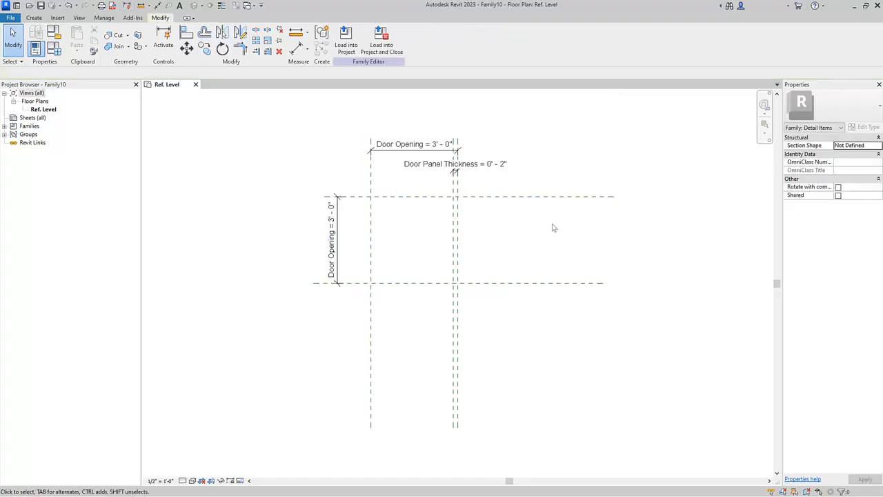
Create a Detail Items subcategory named Swing Symbols in the object styles.
{"action": "left_click", "coordinate": [105, 18]}
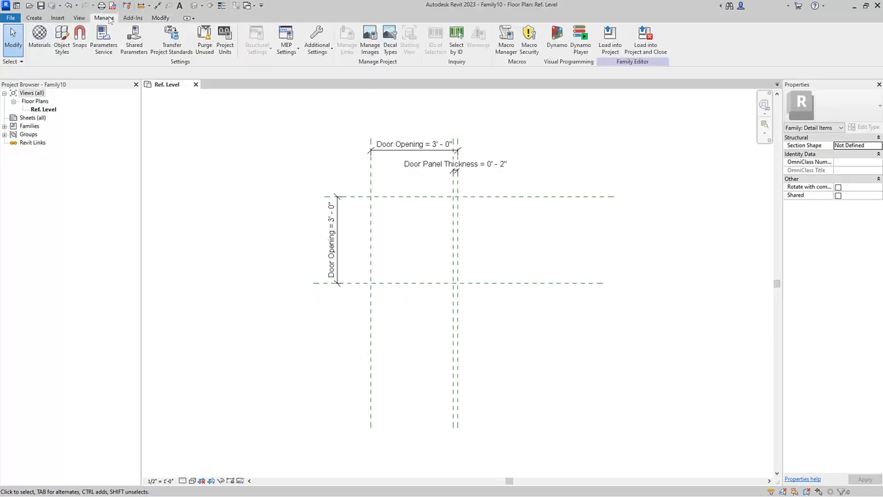
{"action": "left_click", "coordinate": [62, 46]}
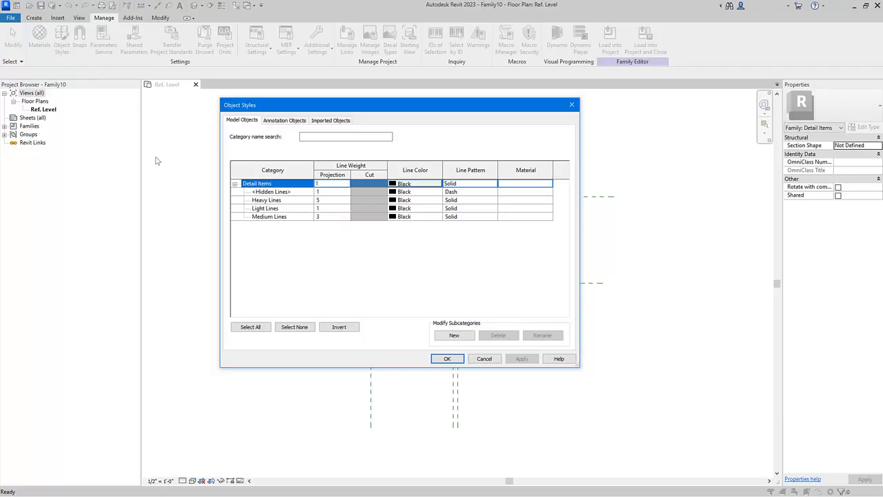
{"action": "left_click", "coordinate": [454, 335]}
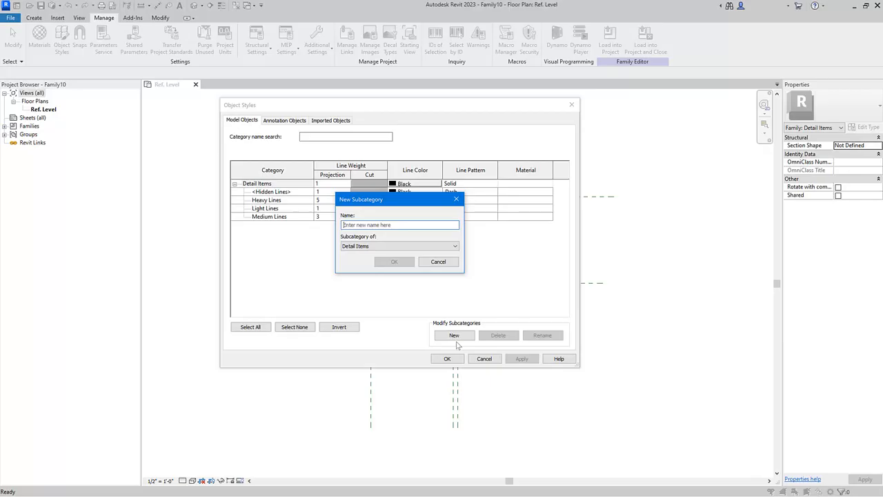
{"action": "type", "text": "Swing Symbols"}
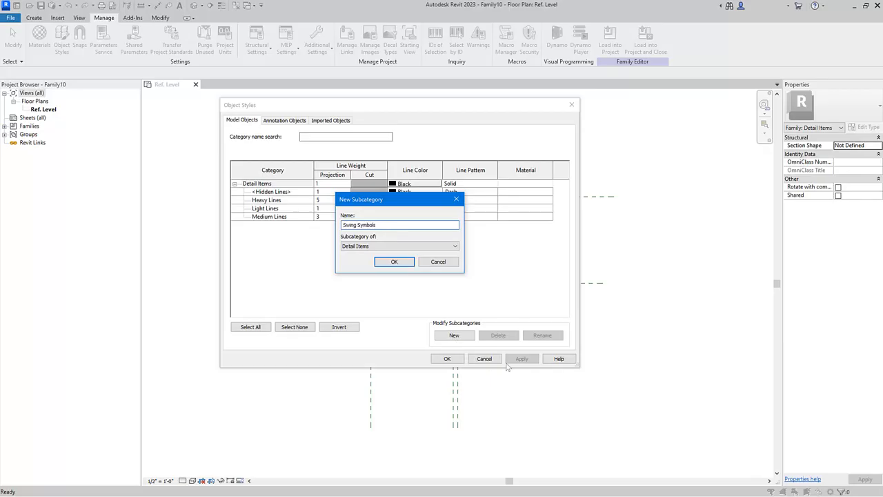
{"action": "left_click", "coordinate": [403, 264]}
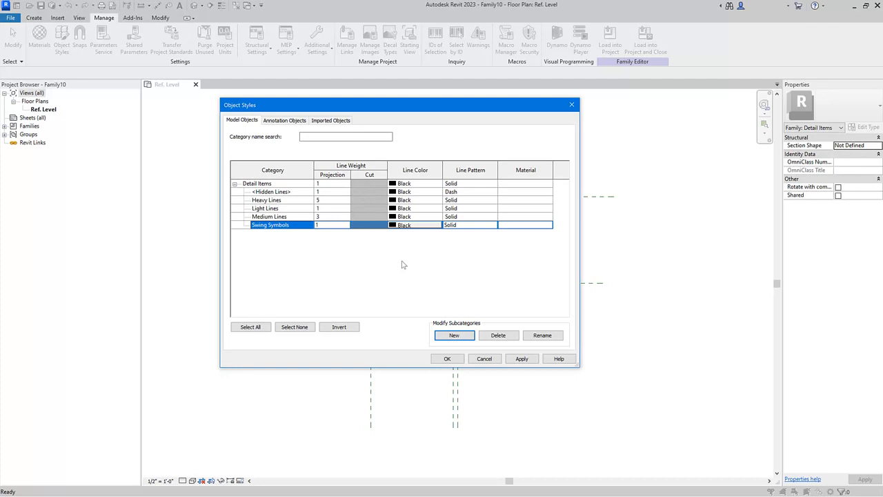
Add a Door Panels subcategory with projection line weight 2 and accept the object styles.
{"action": "left_click", "coordinate": [454, 335]}
{"action": "type", "text": "Door Panels"}
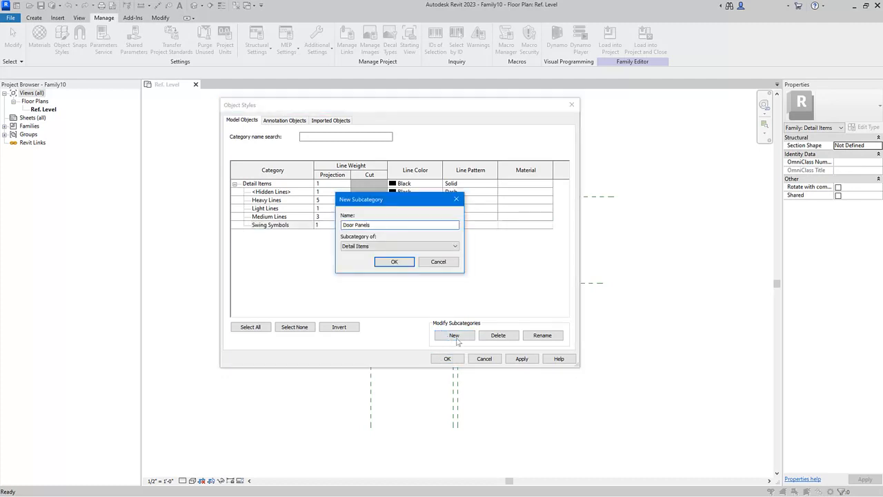
{"action": "left_click", "coordinate": [403, 264]}
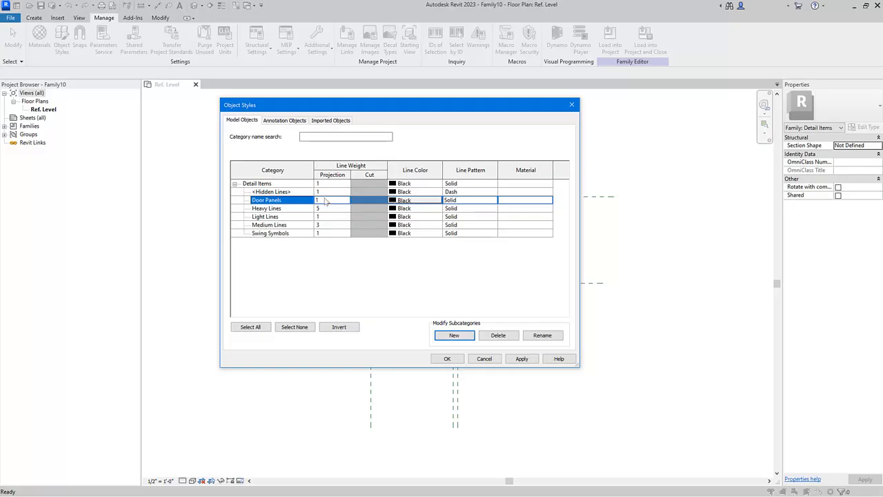
{"action": "left_click", "coordinate": [344, 200]}
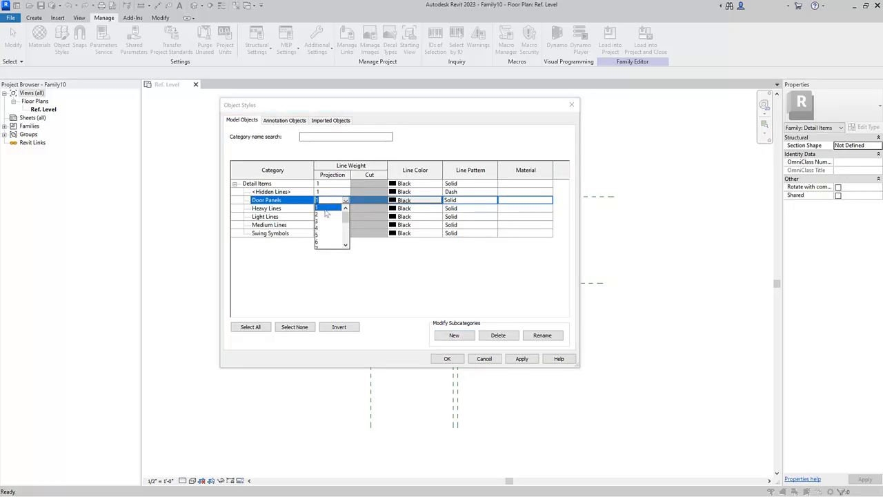
{"action": "left_click", "coordinate": [326, 214]}
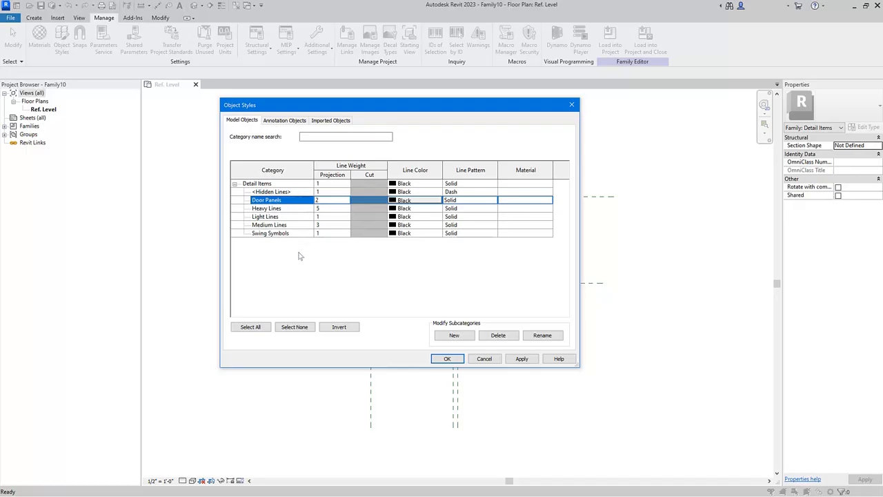
{"action": "left_click", "coordinate": [448, 358]}
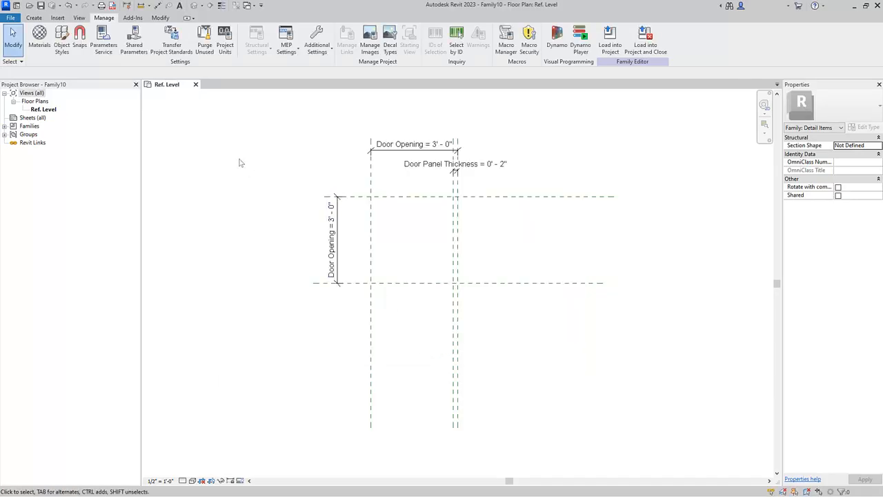
Draw the door panel rectangle on the Door Panels subcategory between the two closely spaced vertical planes, spanning both horizontal planes.
{"action": "left_click", "coordinate": [34, 18]}
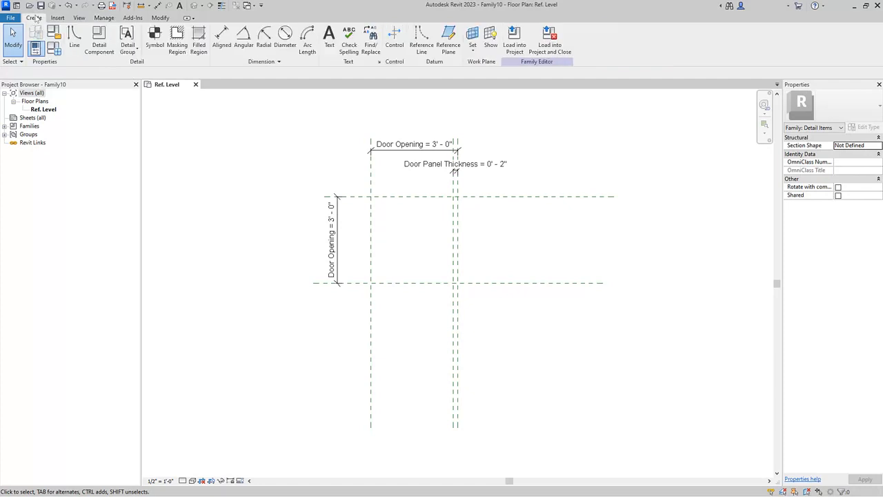
{"action": "left_click", "coordinate": [75, 41]}
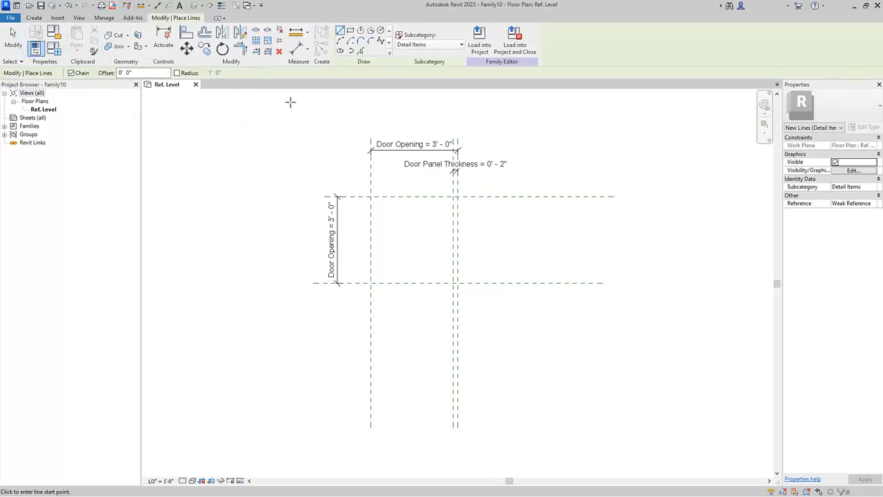
{"action": "left_click", "coordinate": [352, 31]}
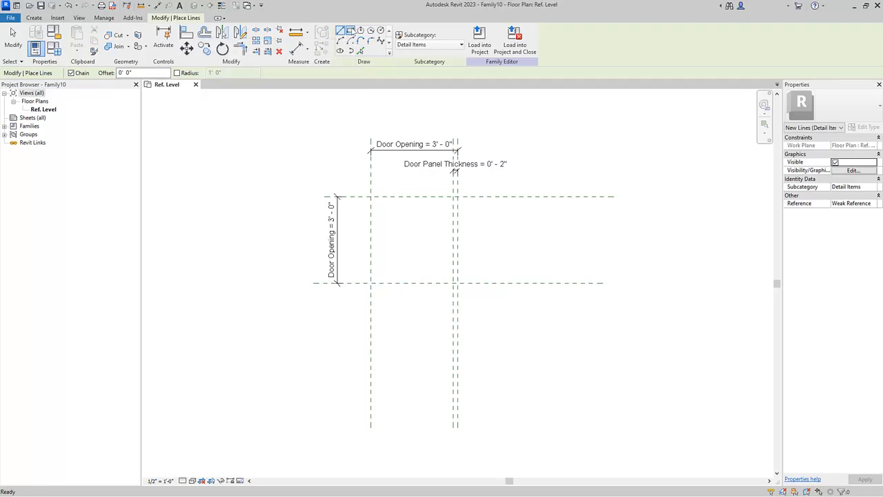
{"action": "left_click", "coordinate": [445, 45]}
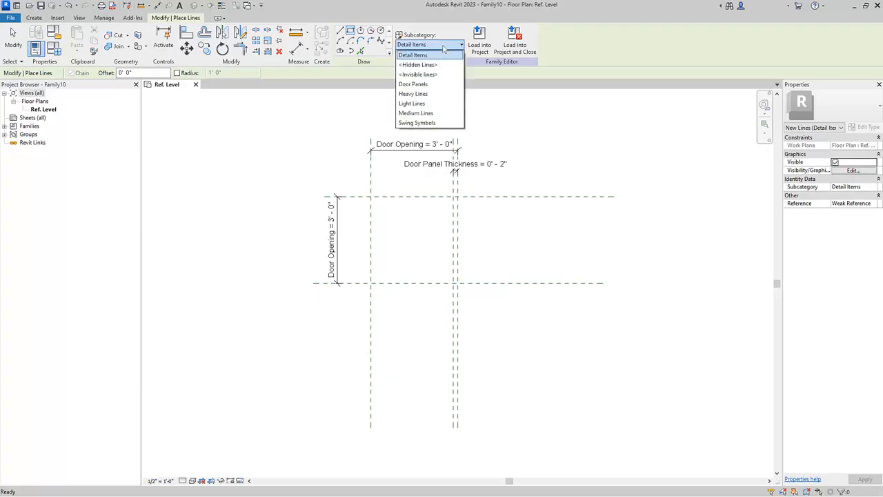
{"action": "left_click", "coordinate": [431, 84]}
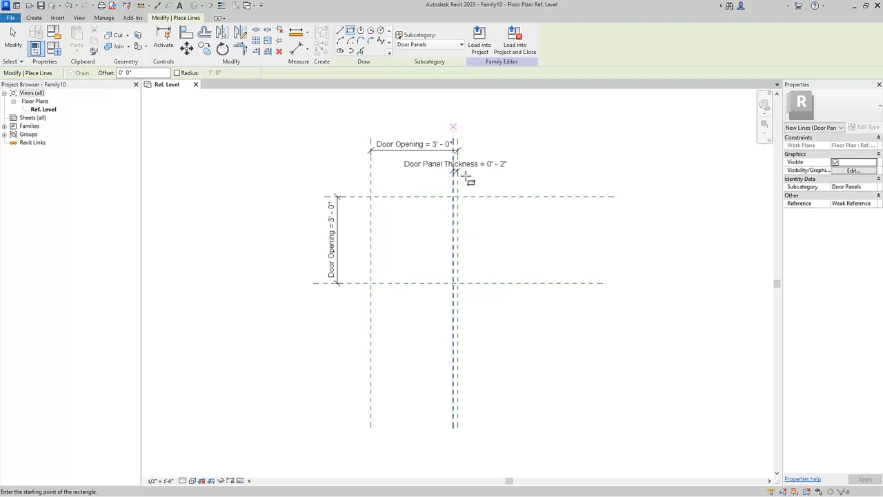
{"action": "left_click", "coordinate": [457, 283]}
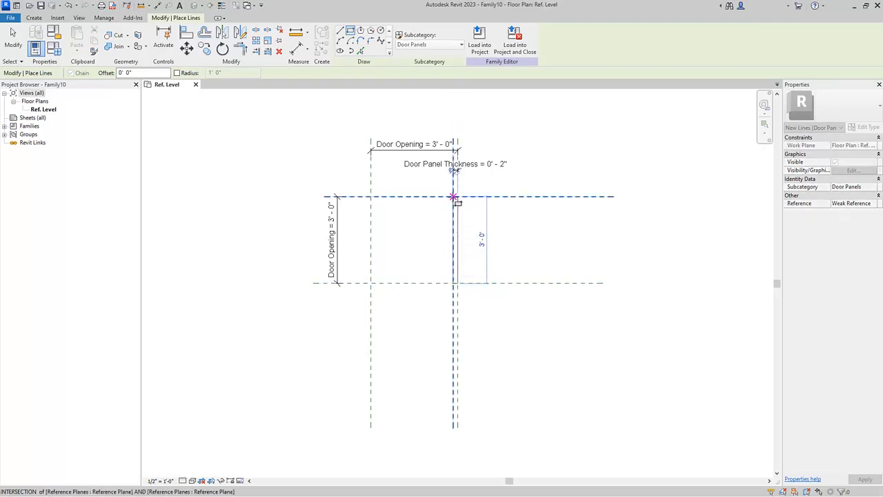
{"action": "left_click", "coordinate": [453, 197]}
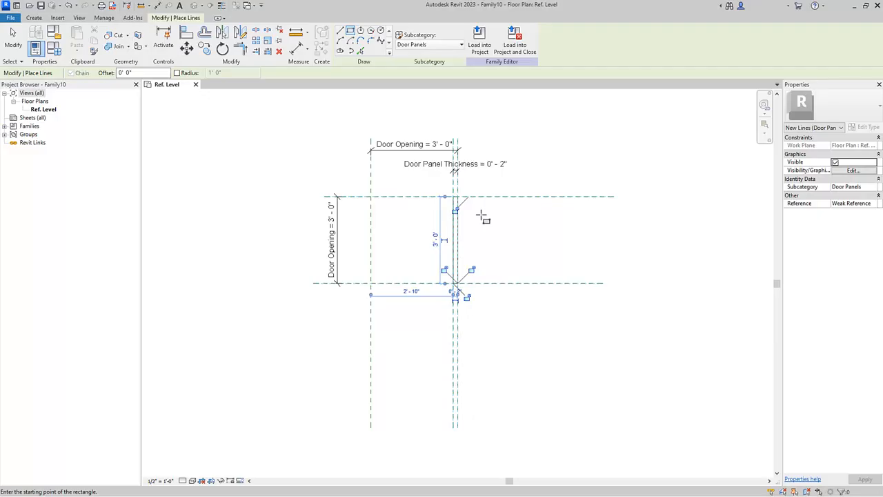
Draw a 90° center-ends arc on Swing Symbols from the panel's top right corner to the outer vertical plane, centered on its bottom right corner.
{"action": "left_click", "coordinate": [352, 42]}
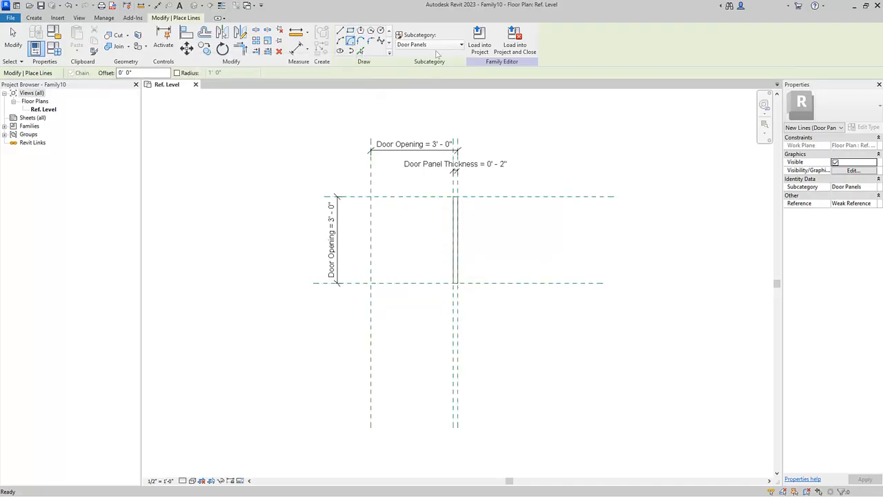
{"action": "left_click", "coordinate": [443, 45]}
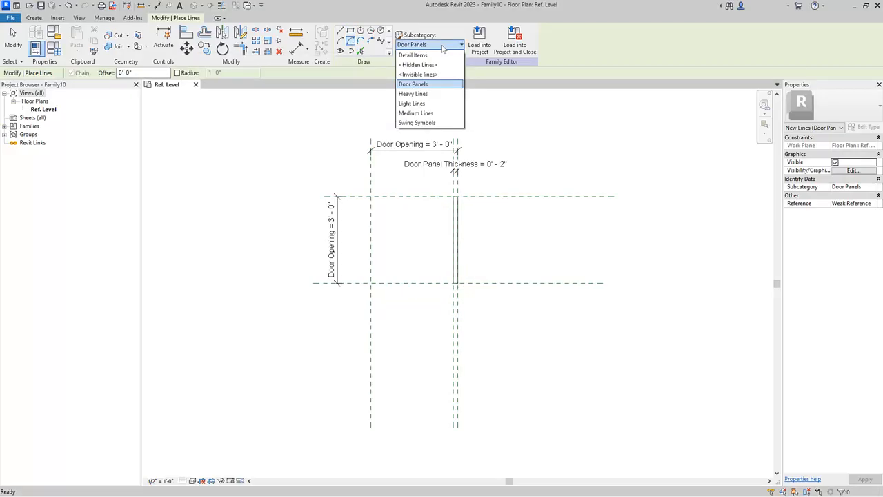
{"action": "left_click", "coordinate": [432, 122]}
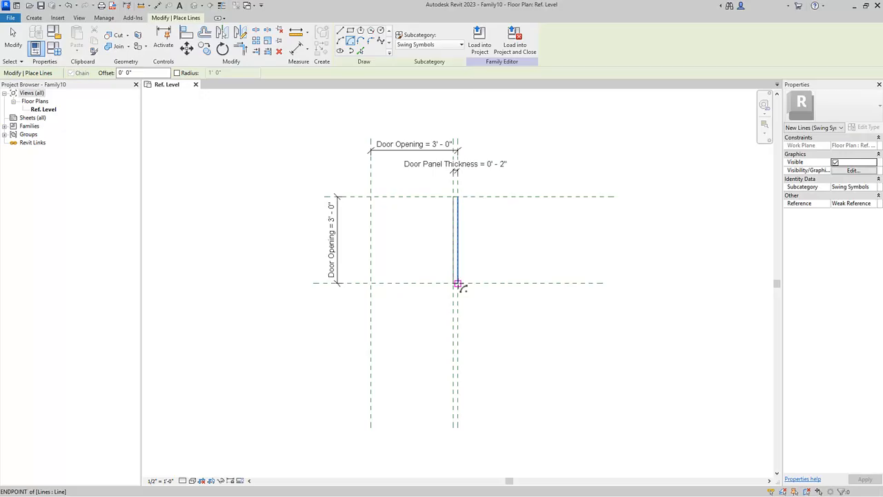
{"action": "left_click", "coordinate": [456, 283]}
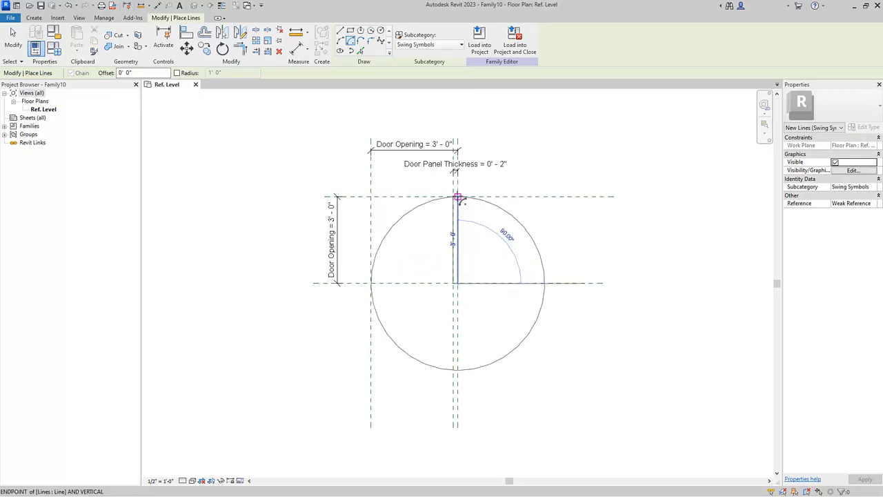
{"action": "left_click", "coordinate": [458, 198]}
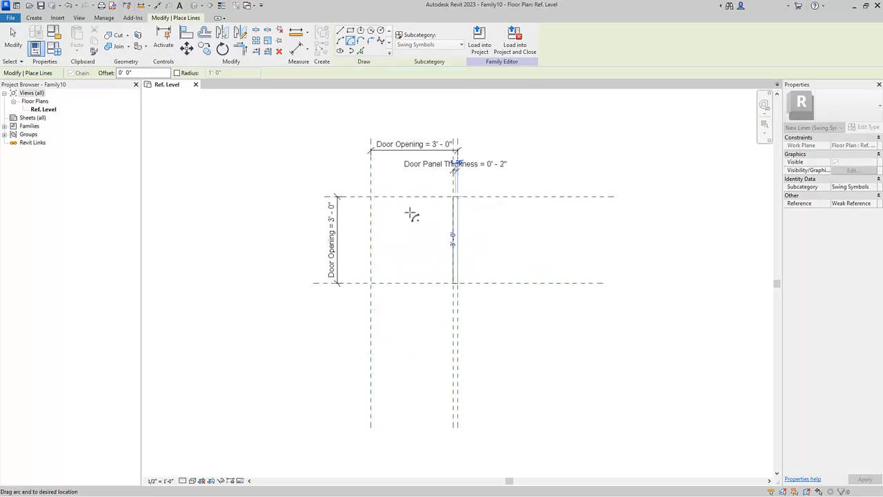
{"action": "left_click", "coordinate": [371, 284]}
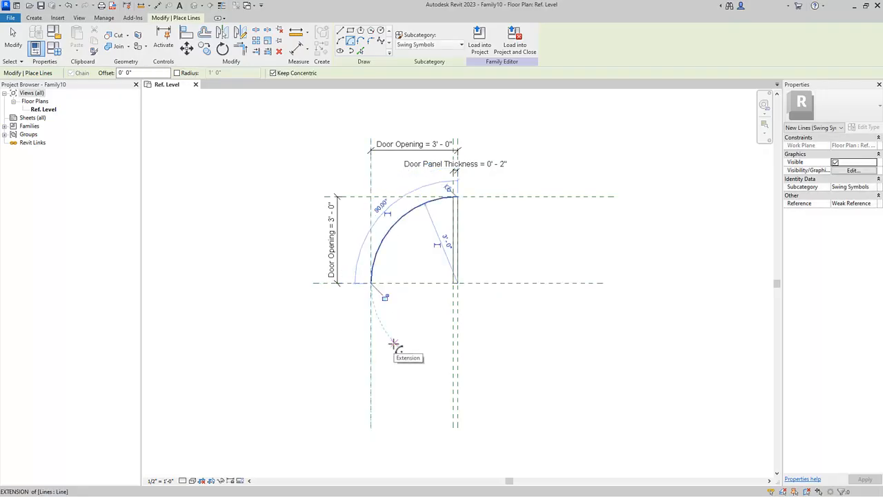
{"action": "key", "text": "Escape"}
{"action": "key", "text": "Escape"}
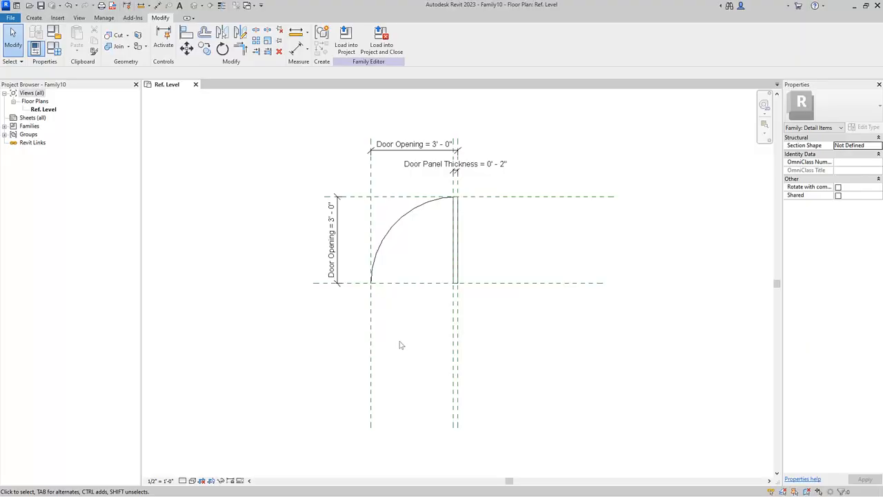
Move the upper horizontal reference plane upward to flex the door opening to 3' - 4".
{"action": "left_click", "coordinate": [538, 197]}
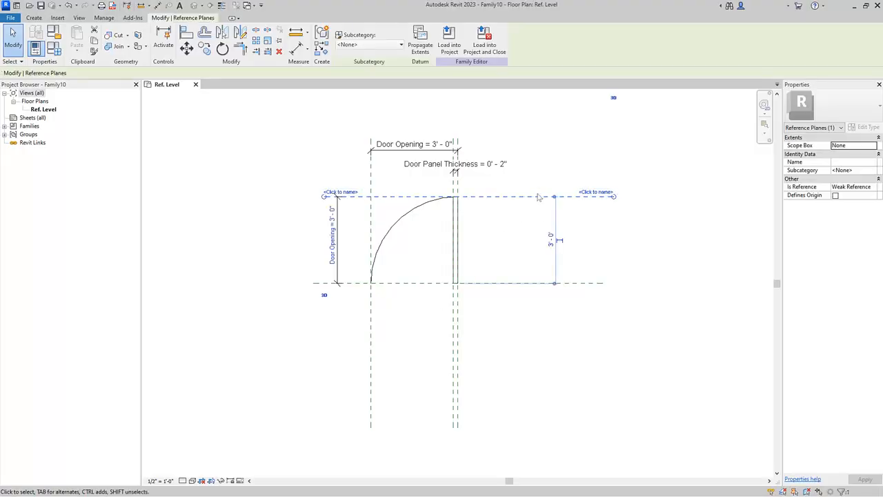
{"action": "left_click_drag", "start_coordinate": [528, 224], "coordinate": [528, 183]}
{"action": "left_click", "coordinate": [490, 219]}
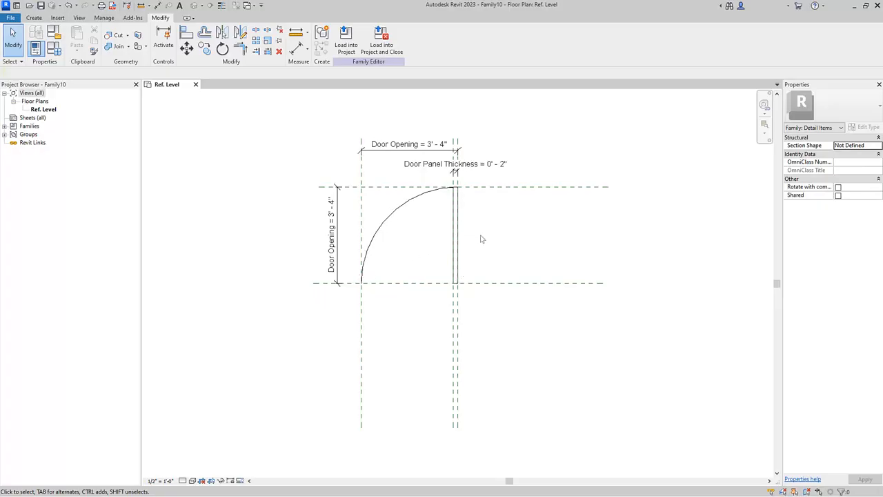
Hide the door panel's left, top and bottom lines at the Coarse detail level and turn on Preview Visibility.
{"action": "scroll", "coordinate": [476, 224], "scroll_direction": "up", "scroll_amount": 3}
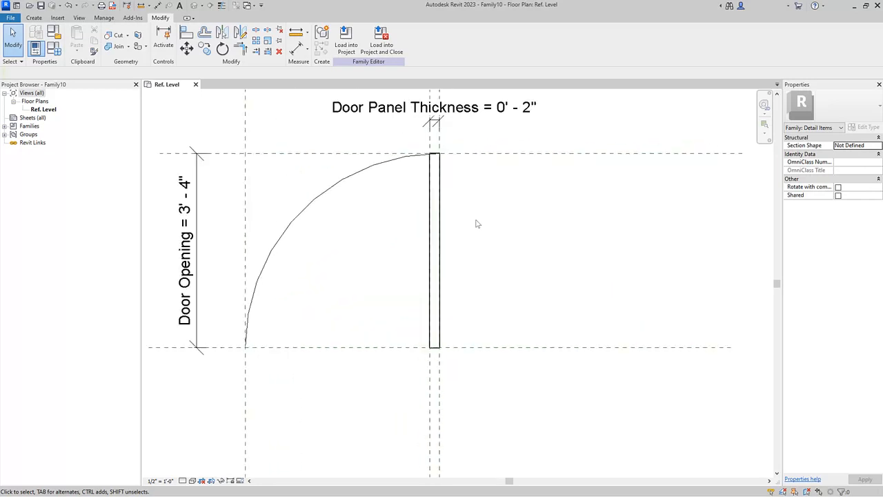
{"action": "middle_click_drag", "start_coordinate": [506, 221], "coordinate": [533, 267]}
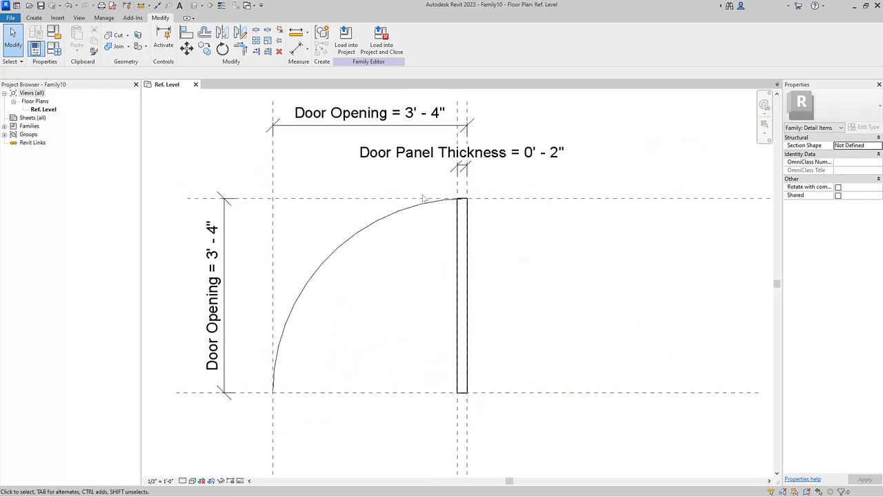
{"action": "left_click", "coordinate": [456, 326]}
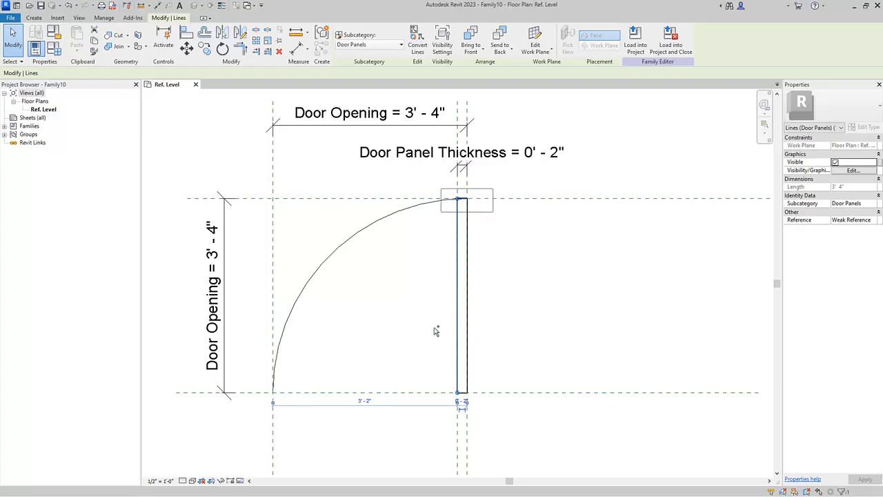
{"action": "left_click_drag", "start_coordinate": [433, 372], "coordinate": [487, 408], "text": "ctrl"}
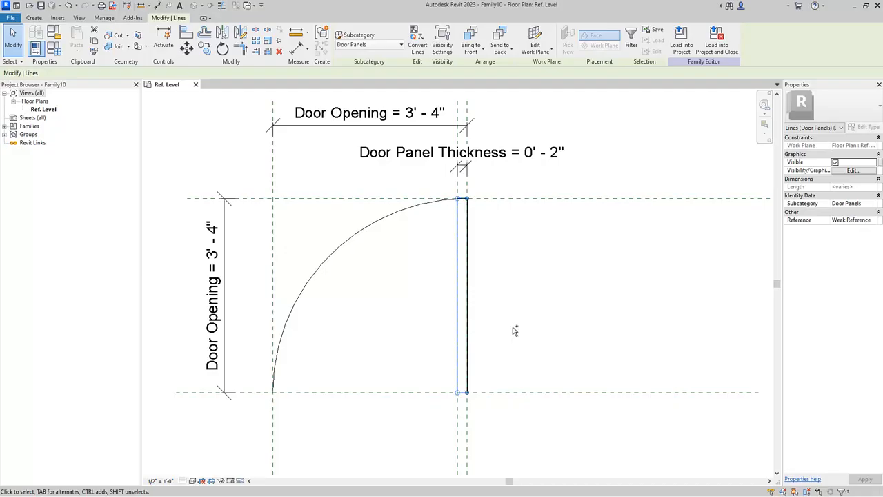
{"action": "left_click", "coordinate": [445, 52]}
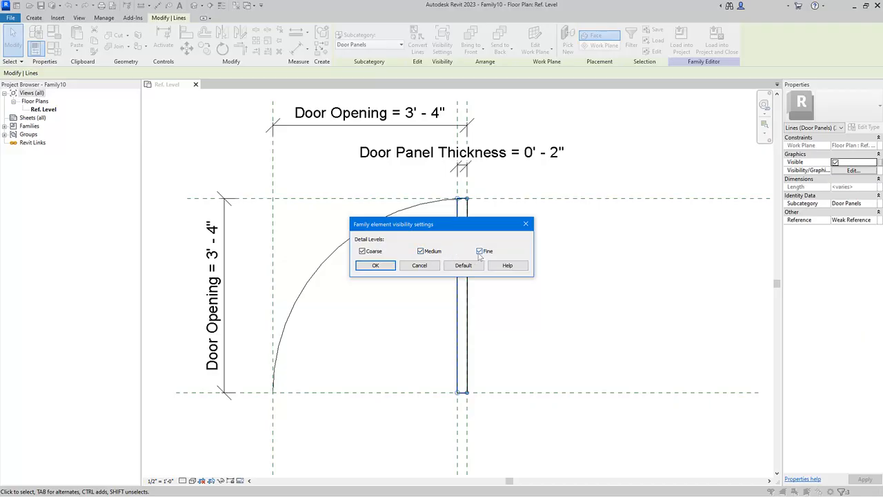
{"action": "left_click", "coordinate": [362, 251]}
{"action": "left_click", "coordinate": [377, 266]}
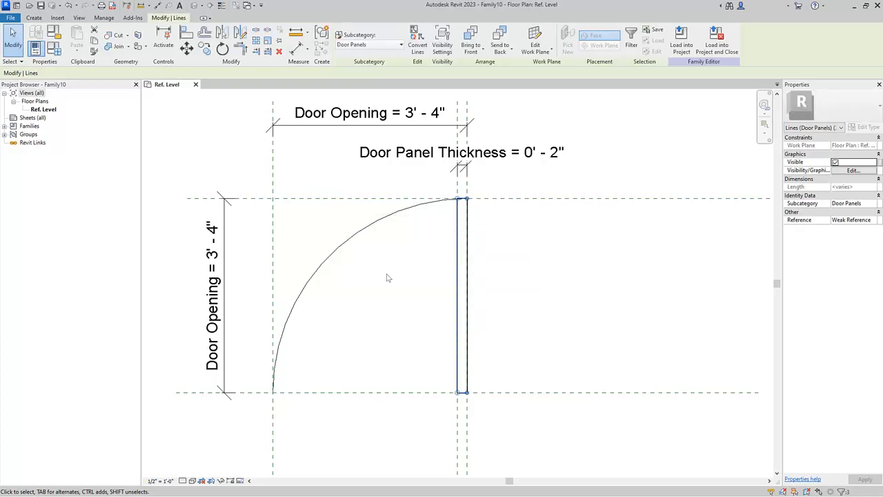
{"action": "key", "text": "Escape"}
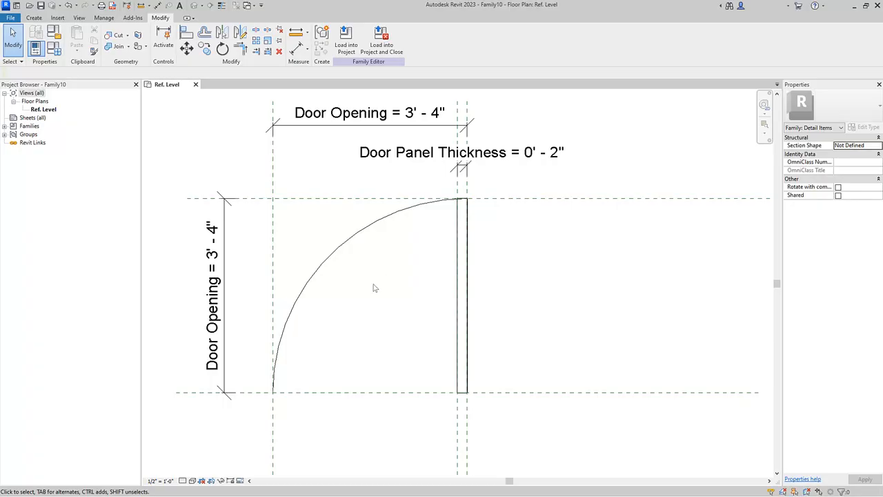
{"action": "left_click", "coordinate": [240, 481]}
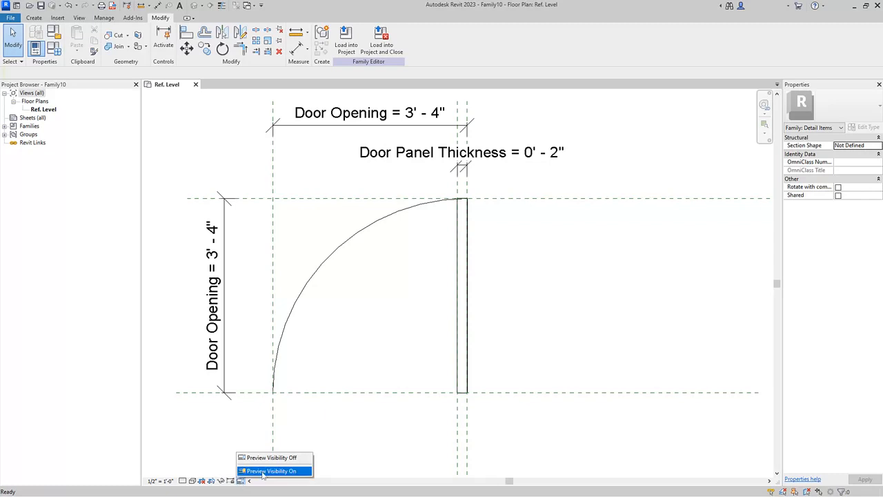
{"action": "left_click", "coordinate": [269, 470]}
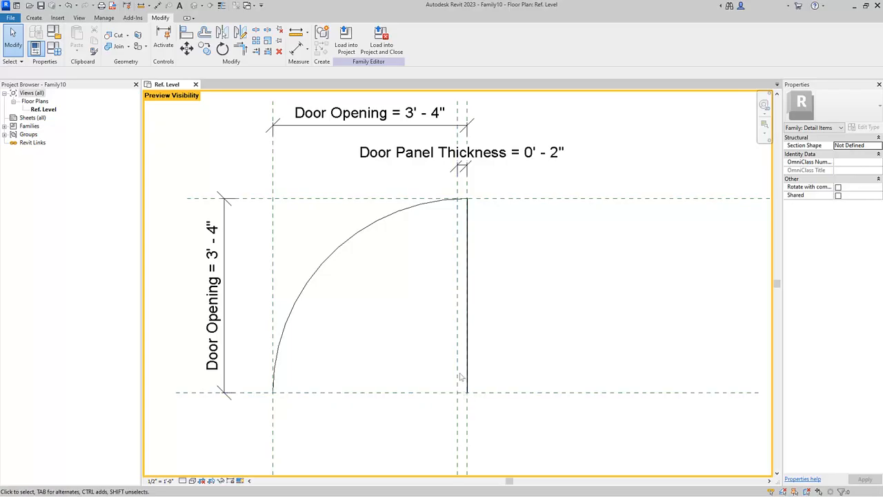
Preview the door panel and swing at the Medium and Fine detail levels, and return the view to Coarse.
{"action": "scroll", "coordinate": [446, 220], "scroll_direction": "up", "scroll_amount": 2}
{"action": "middle_click_drag", "start_coordinate": [441, 245], "coordinate": [484, 209]}
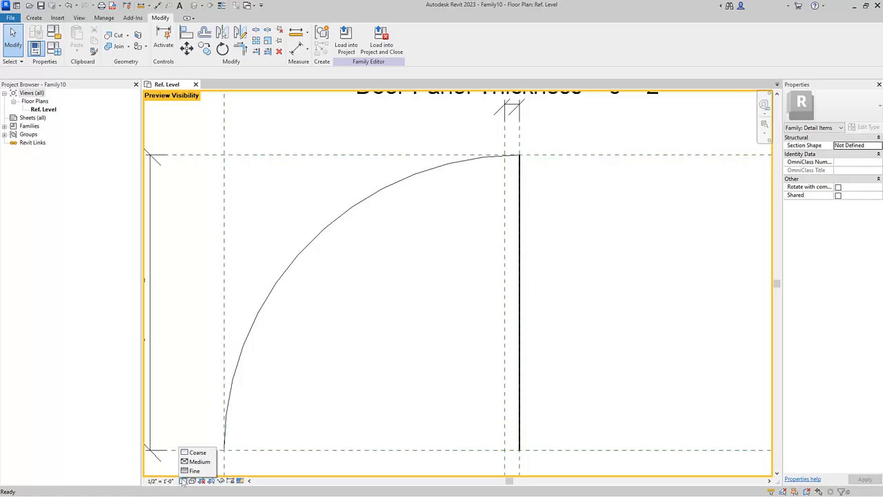
{"action": "left_click", "coordinate": [199, 462]}
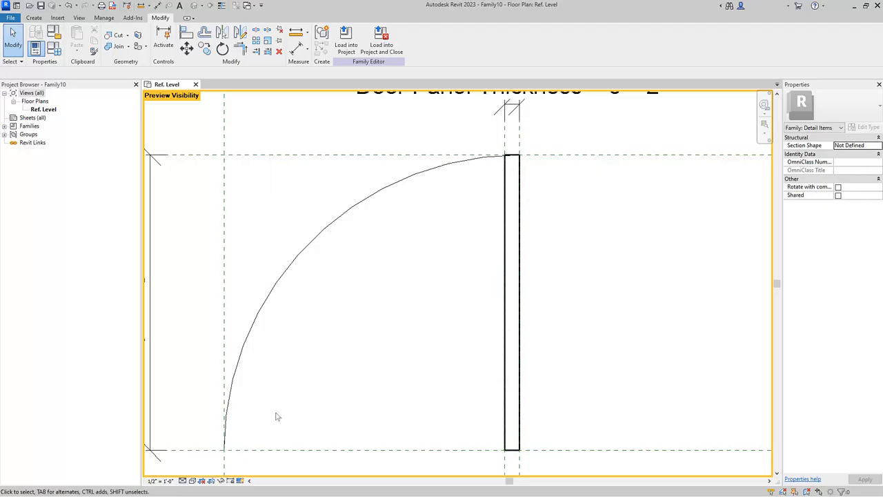
{"action": "left_click", "coordinate": [182, 481]}
{"action": "left_click", "coordinate": [195, 471]}
{"action": "left_click", "coordinate": [183, 481]}
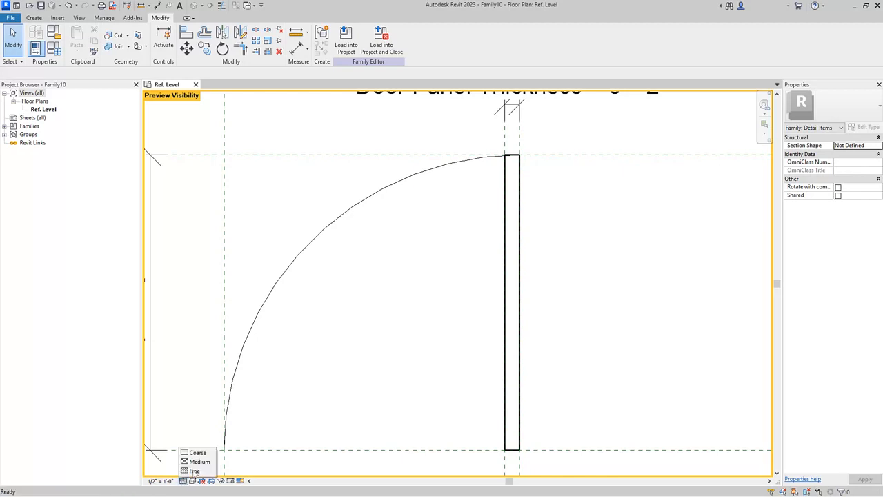
{"action": "left_click", "coordinate": [197, 451]}
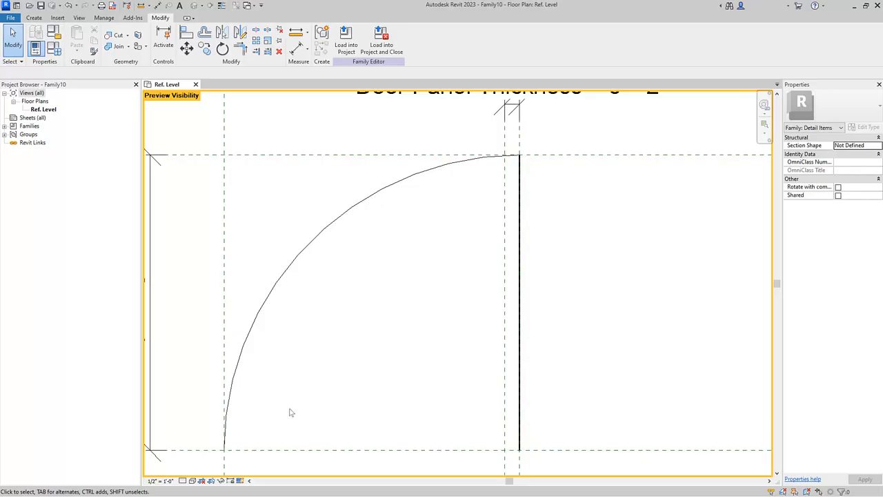
Turn off Preview Visibility for the Ref. Level view.
{"action": "left_click", "coordinate": [241, 481]}
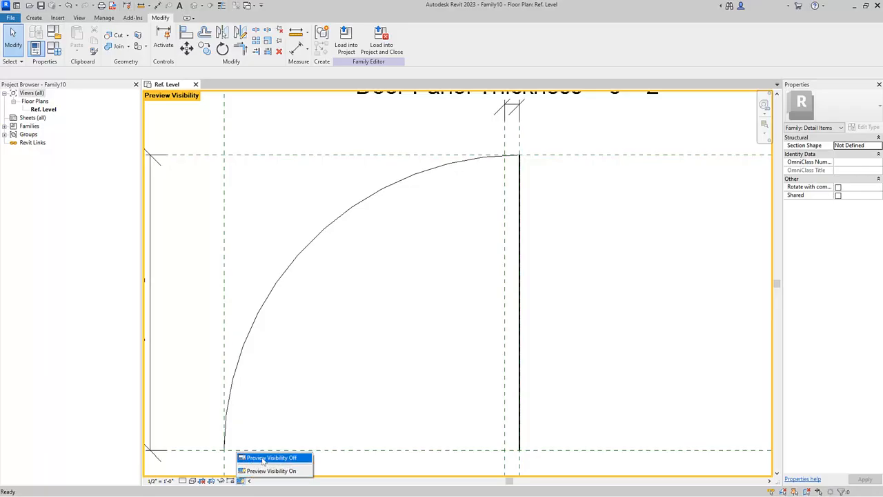
{"action": "left_click", "coordinate": [265, 458]}
{"action": "scroll", "coordinate": [428, 321], "scroll_direction": "down", "scroll_amount": 3}
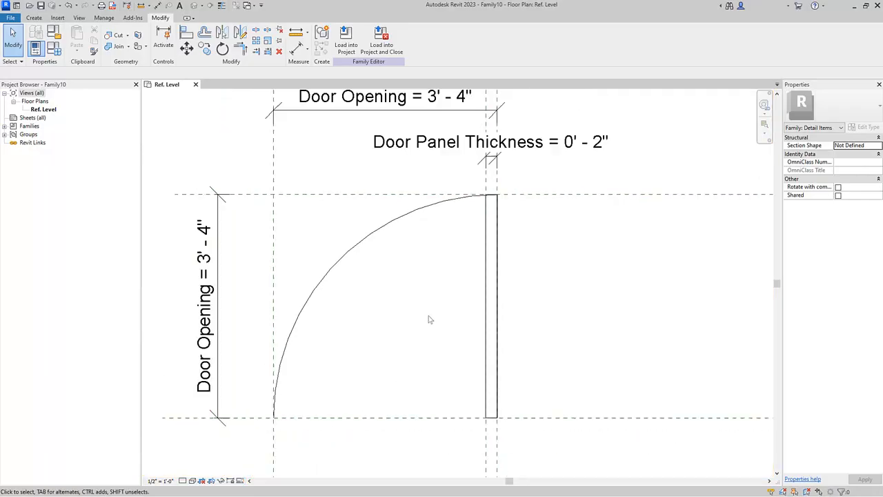
{"action": "middle_click_drag", "start_coordinate": [430, 320], "coordinate": [434, 298]}
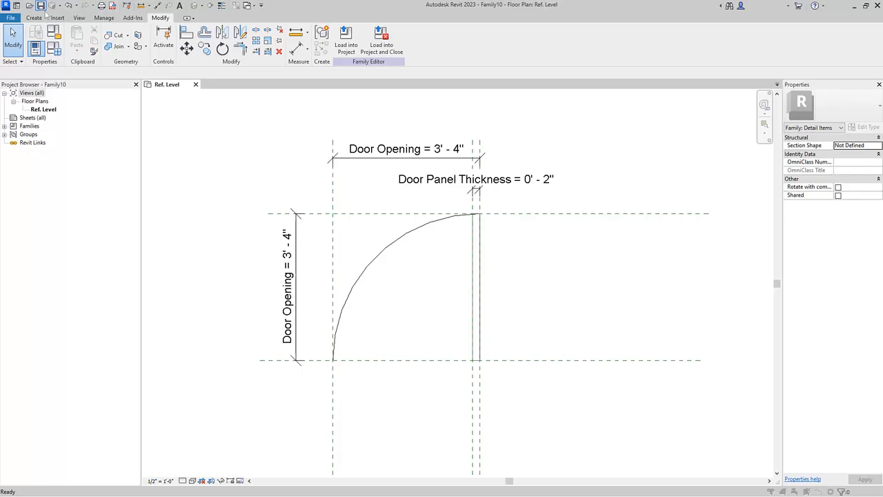
Save the family as Door Swing Plan.rfa in the Autodesk SB folder.
{"action": "key", "text": "ctrl+s"}
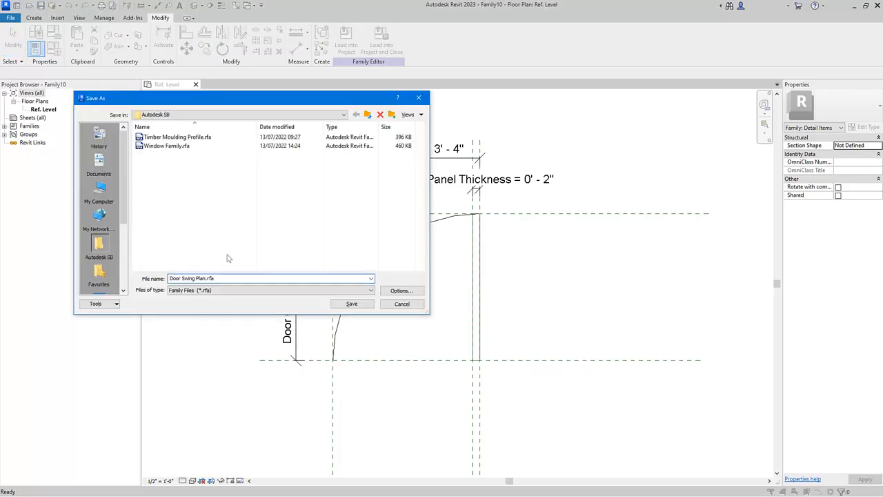
{"action": "left_click", "coordinate": [356, 304]}
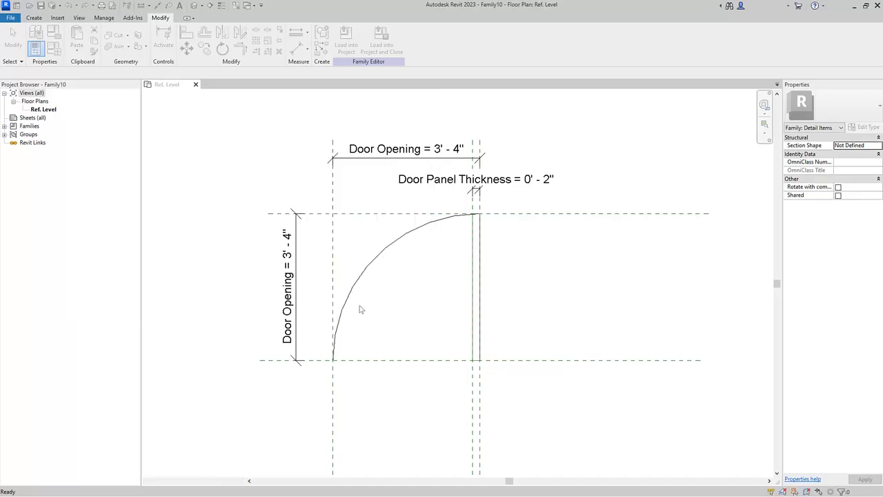